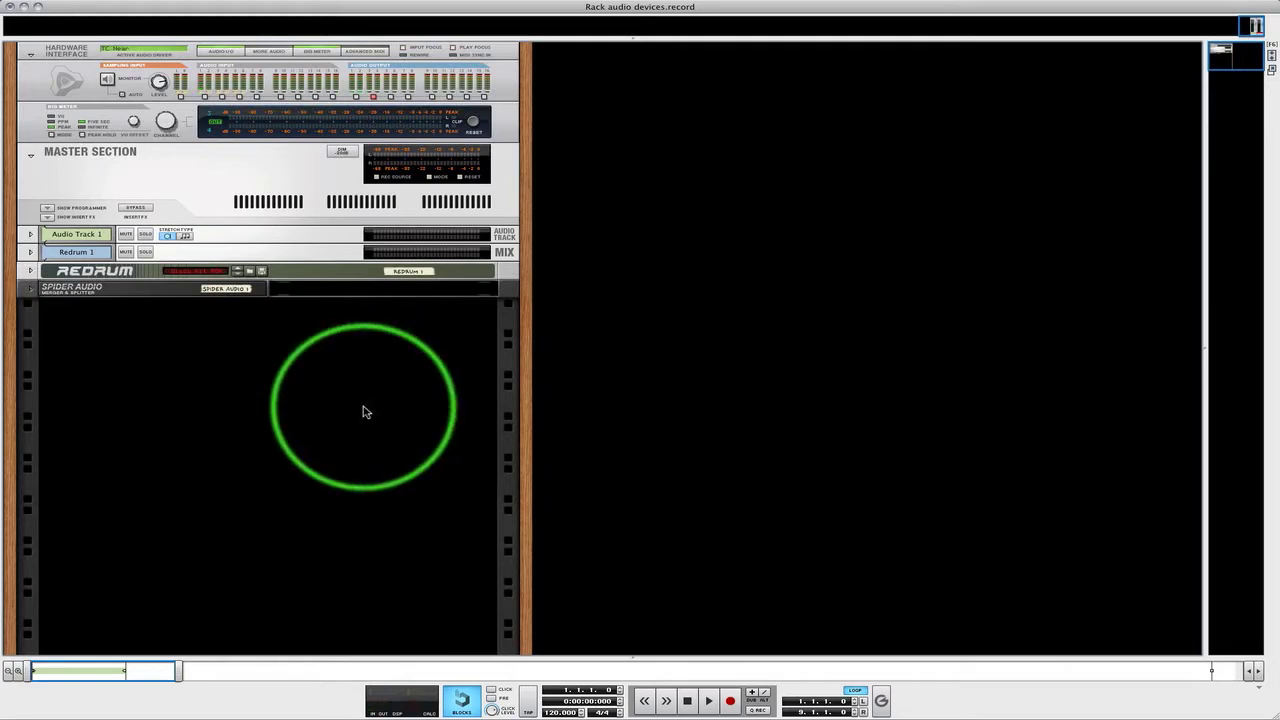
Show the main mixer and create a new audio track
{"action": "key", "text": "F5"}
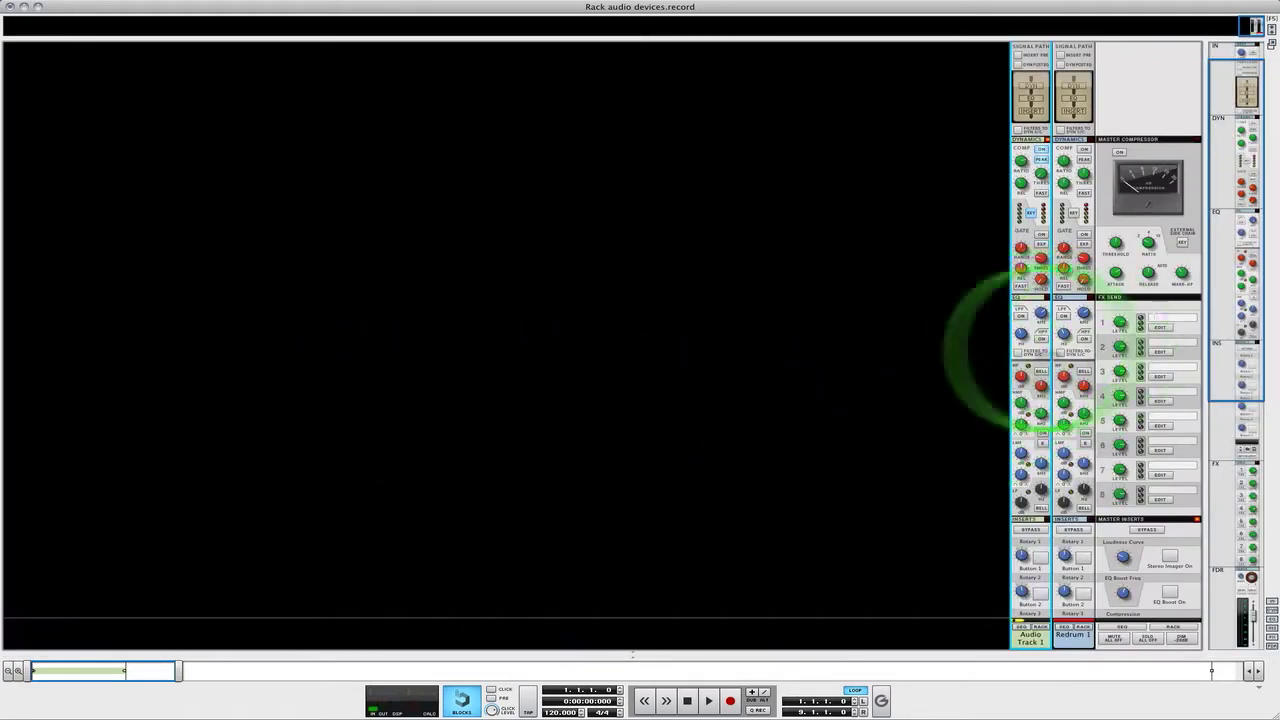
{"action": "scroll", "coordinate": [822, 373], "scroll_direction": "down", "scroll_amount": 10}
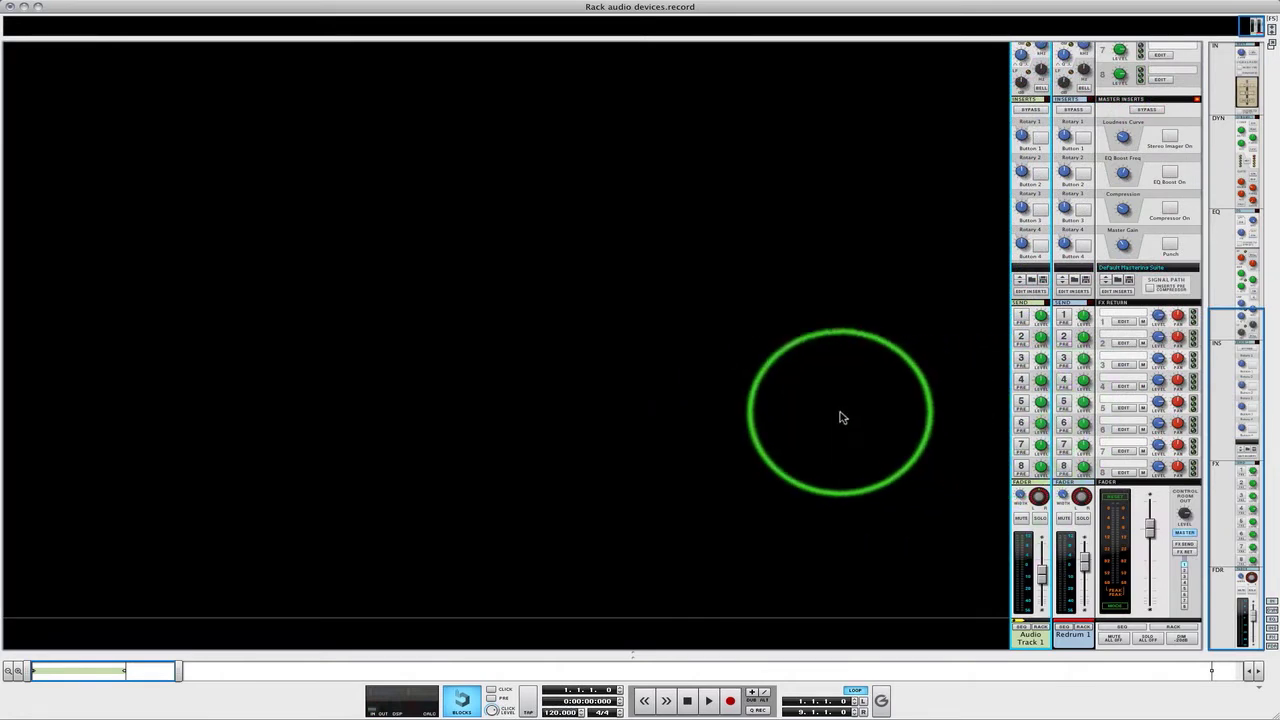
{"action": "right_click", "coordinate": [843, 414]}
{"action": "mouse_move", "coordinate": [904, 514]}
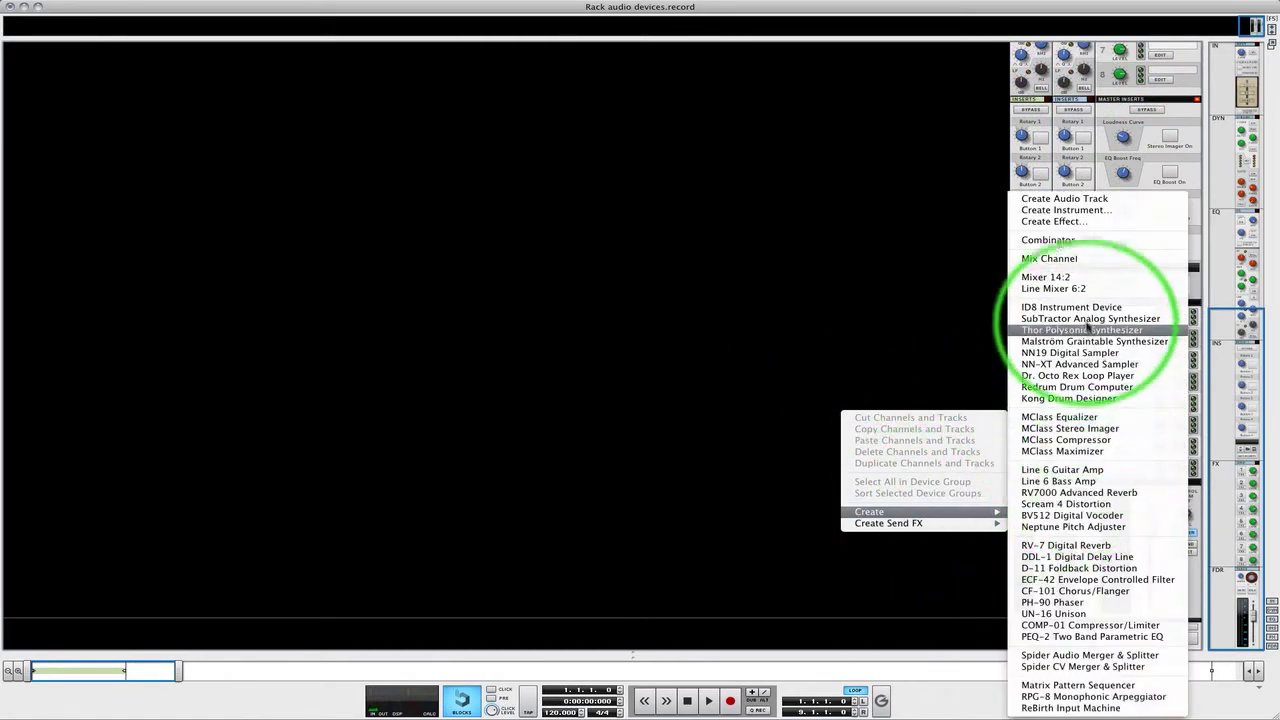
{"action": "left_click", "coordinate": [1078, 203]}
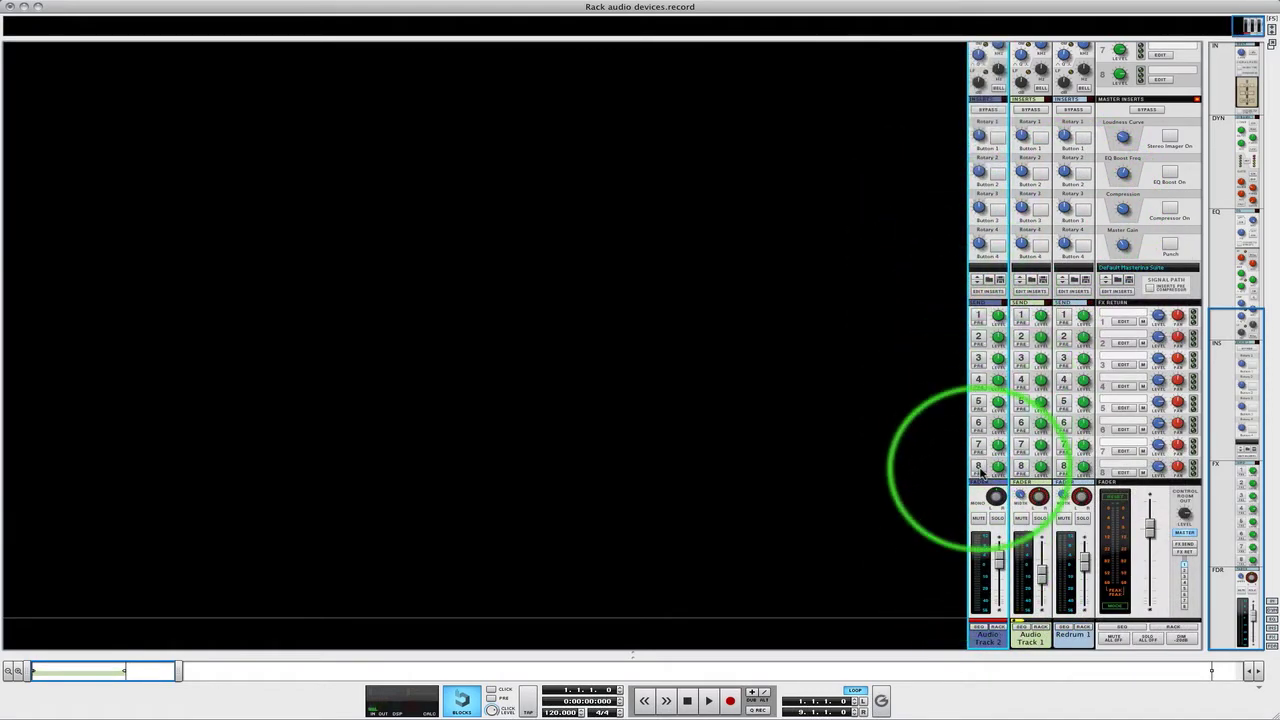
Examine the Audio Track 2 channel strip in the mixer, from its input and dynamics sections down to the fader
{"action": "scroll", "coordinate": [968, 485], "scroll_direction": "up", "scroll_amount": 5}
{"action": "scroll", "coordinate": [968, 485], "scroll_direction": "up", "scroll_amount": 1}
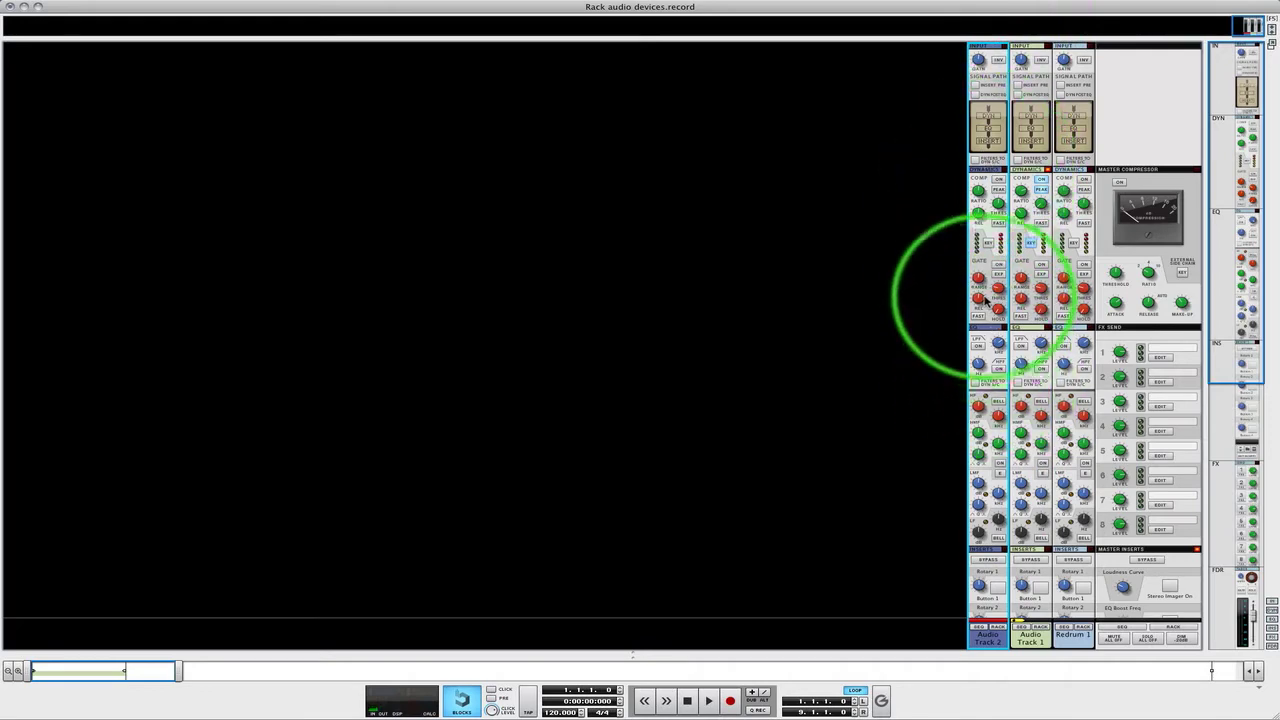
{"action": "mouse_move", "coordinate": [980, 309]}
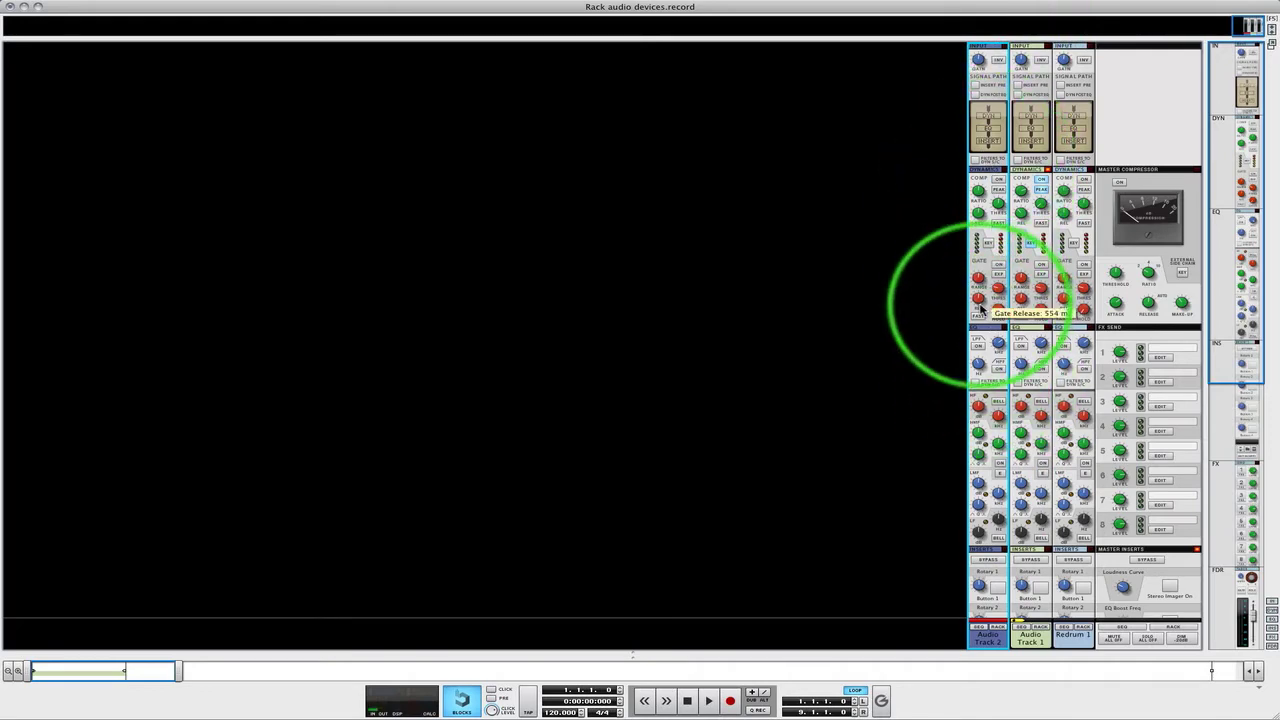
{"action": "scroll", "coordinate": [920, 374], "scroll_direction": "down", "scroll_amount": 8}
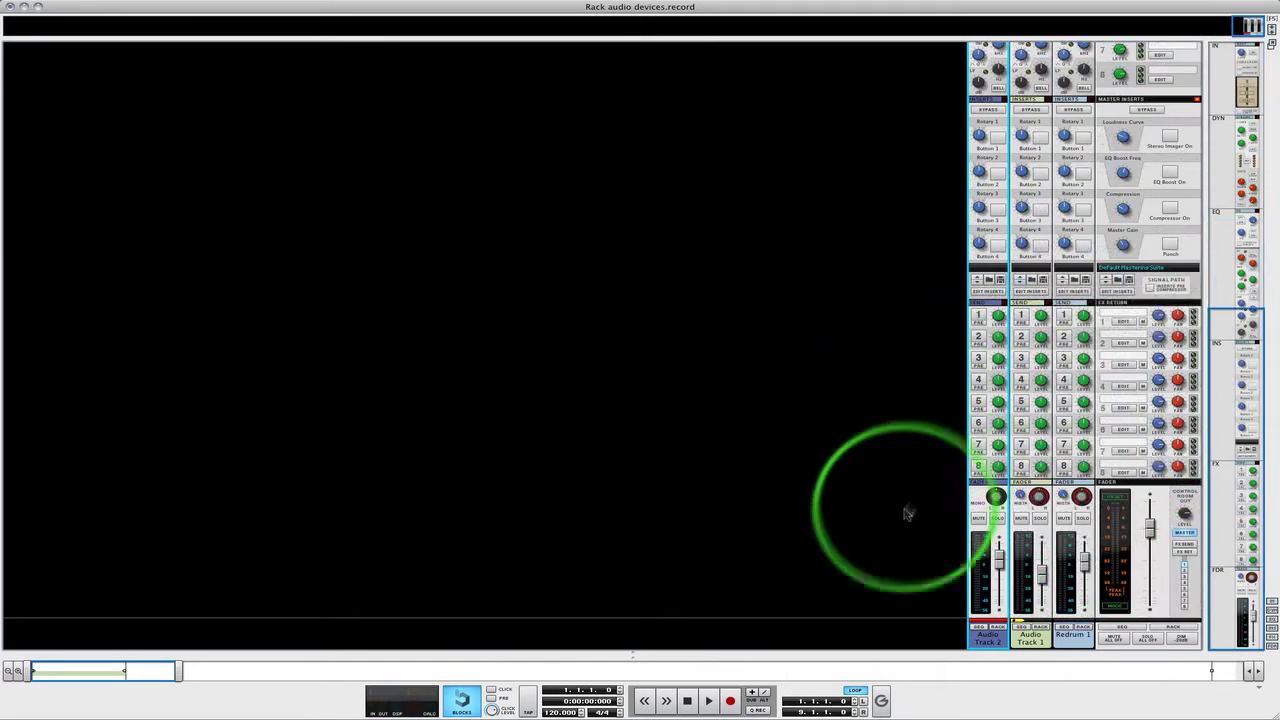
{"action": "scroll", "coordinate": [906, 513], "scroll_direction": "up", "scroll_amount": 10}
{"action": "scroll", "coordinate": [990, 360], "scroll_direction": "down", "scroll_amount": 10}
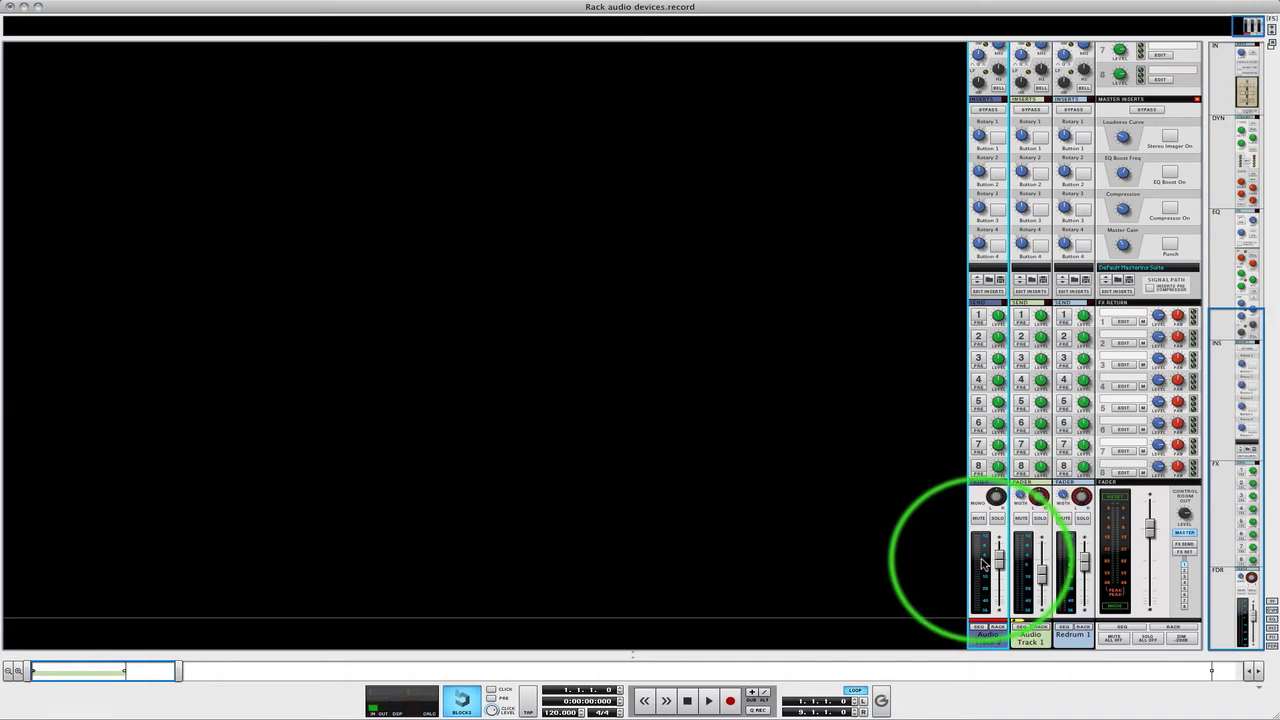
Unfold Audio Track 2 in the rack and show and hide its programmer and insert FX sections
{"action": "key", "text": "F6"}
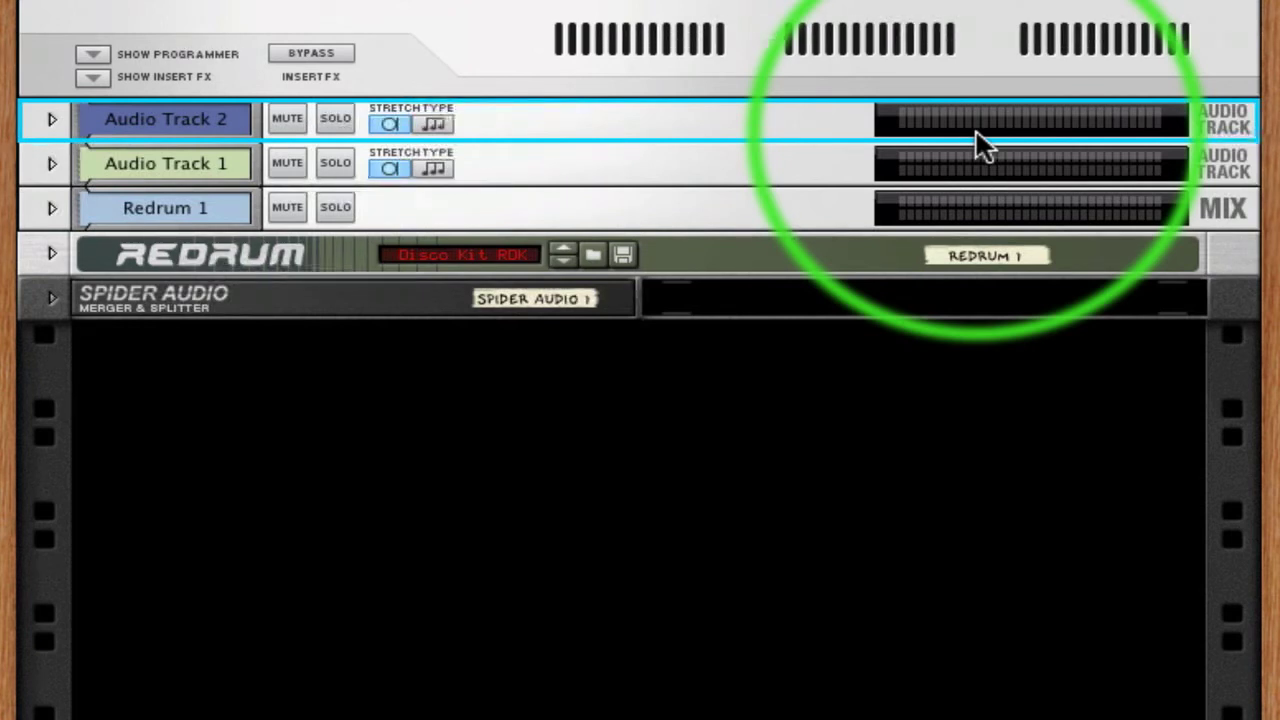
{"action": "left_click", "coordinate": [54, 123]}
{"action": "left_click", "coordinate": [93, 180]}
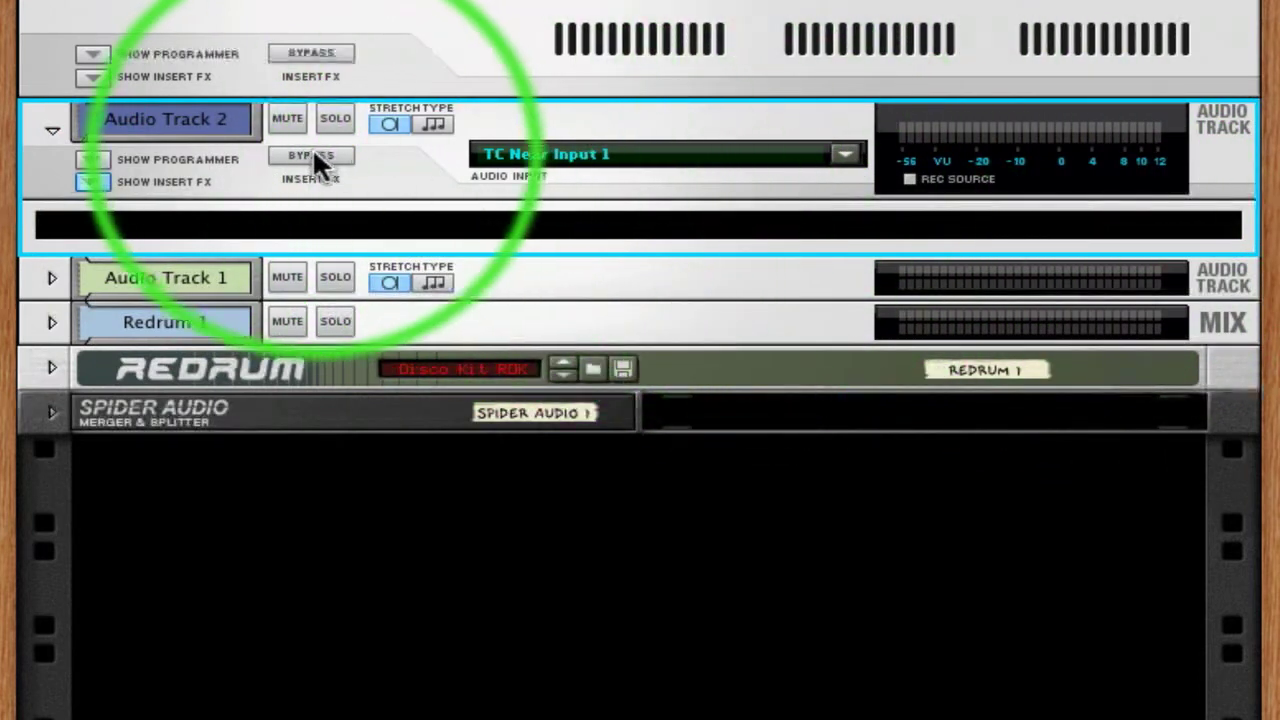
{"action": "left_click", "coordinate": [93, 159]}
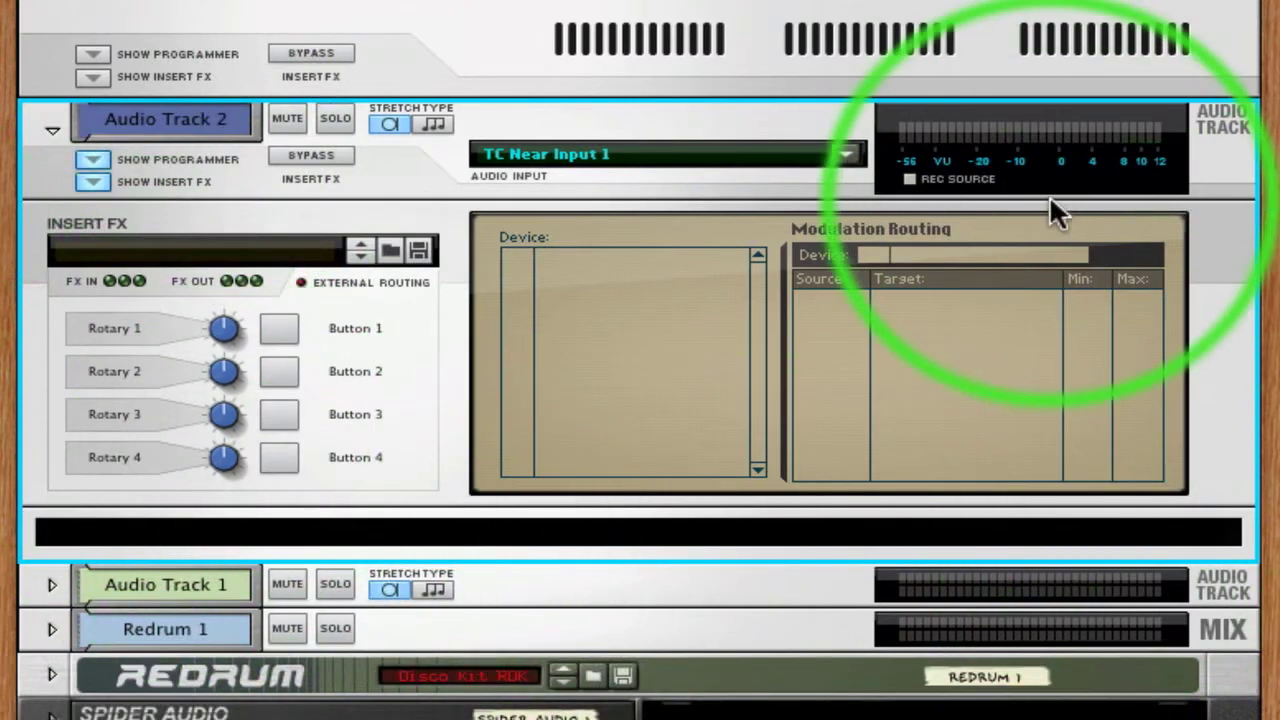
{"action": "left_click", "coordinate": [98, 157]}
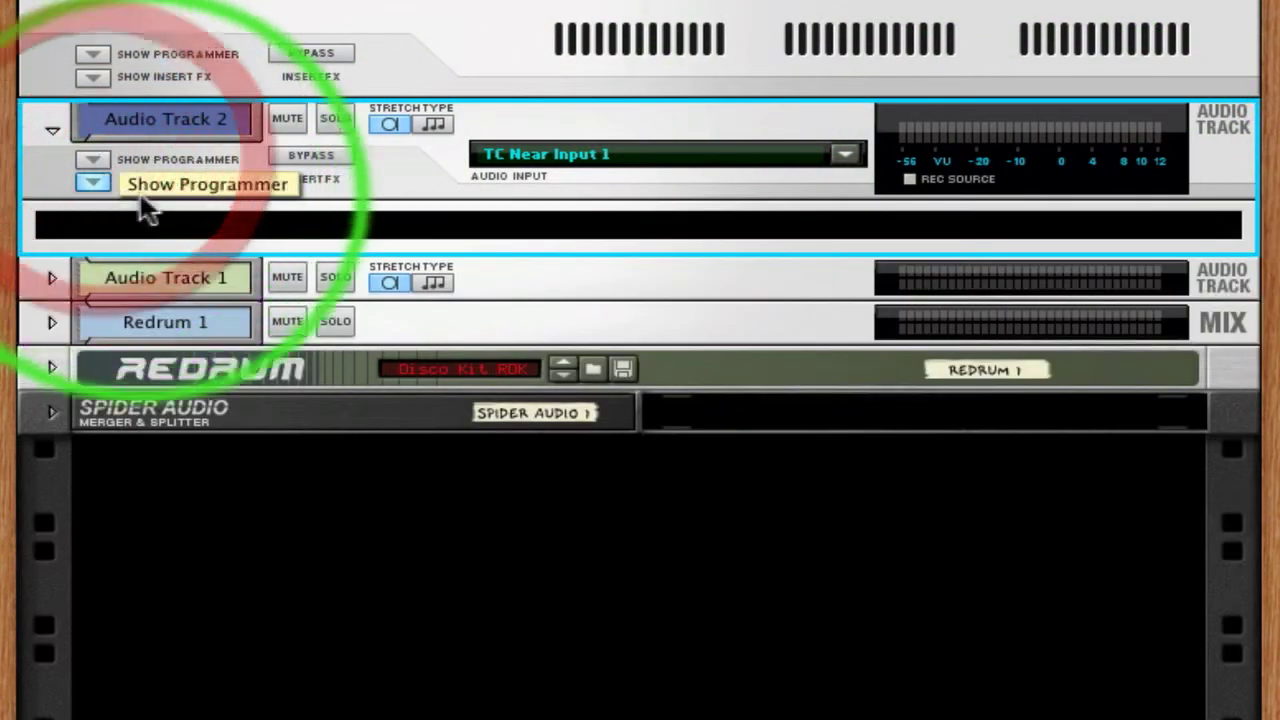
{"action": "left_click", "coordinate": [91, 183]}
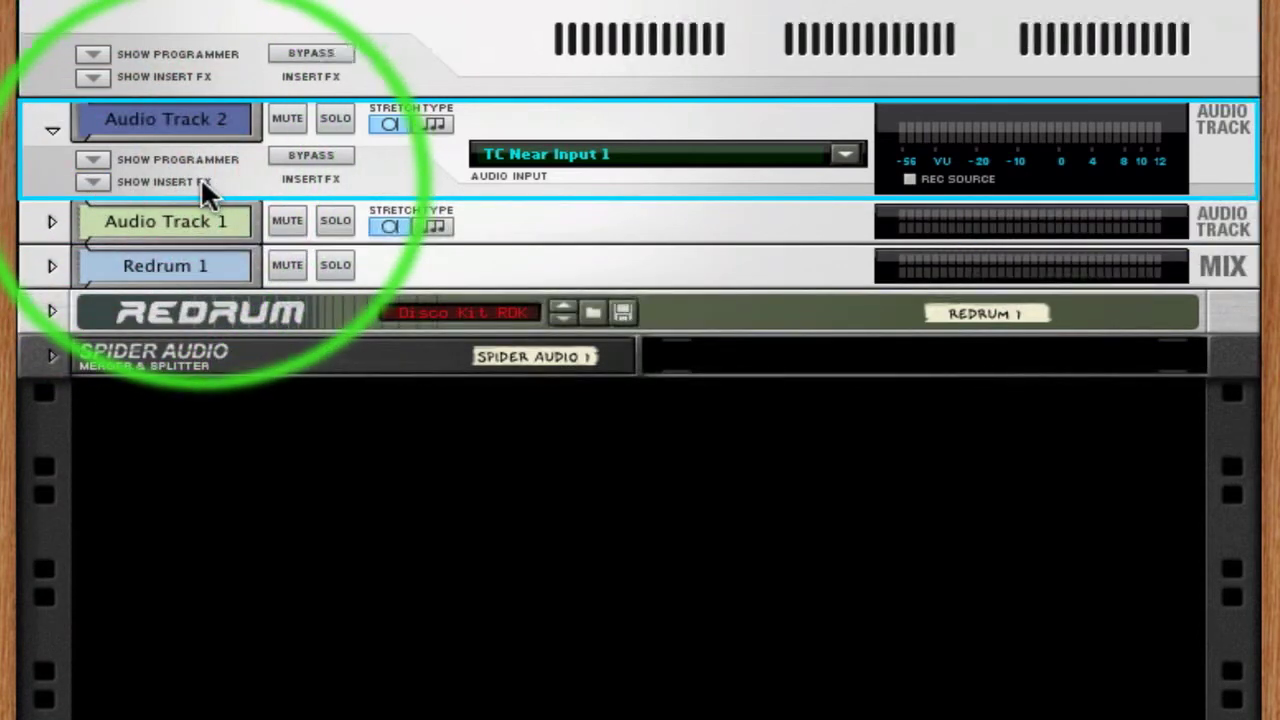
Flip the rack to its rear side and delete Audio Track 2
{"action": "key", "text": "Tab"}
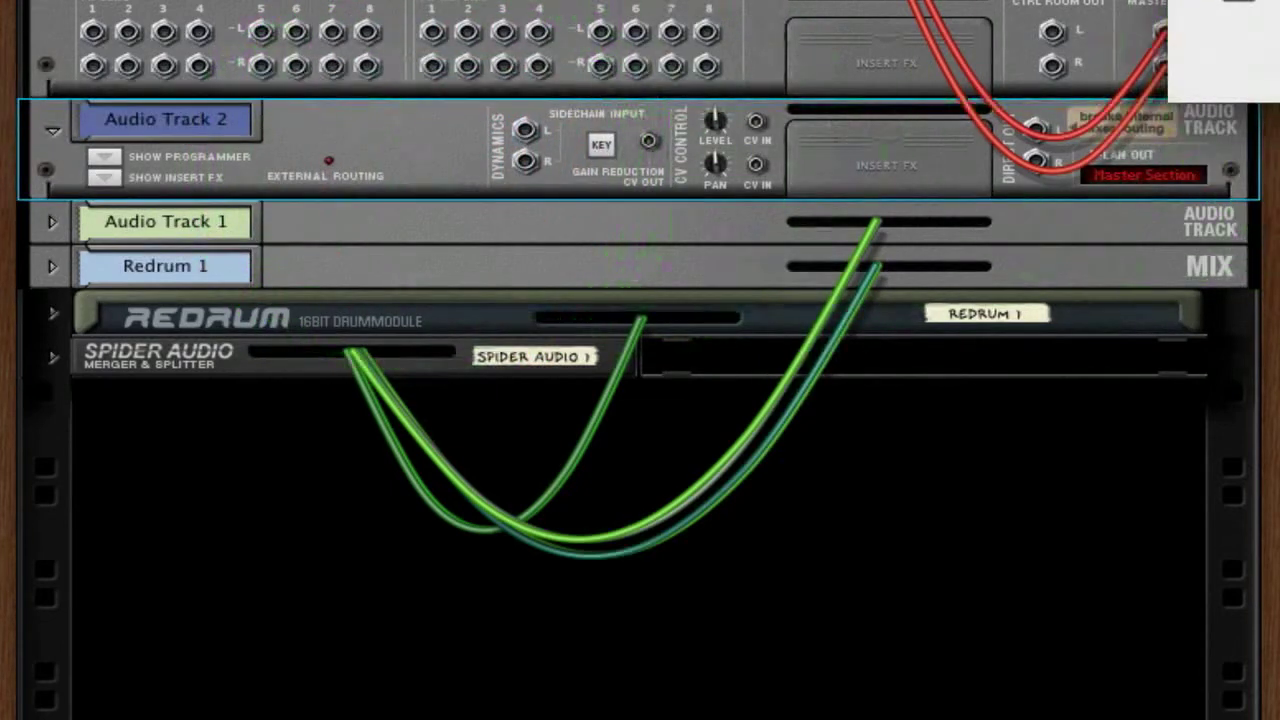
{"action": "key", "text": "Delete"}
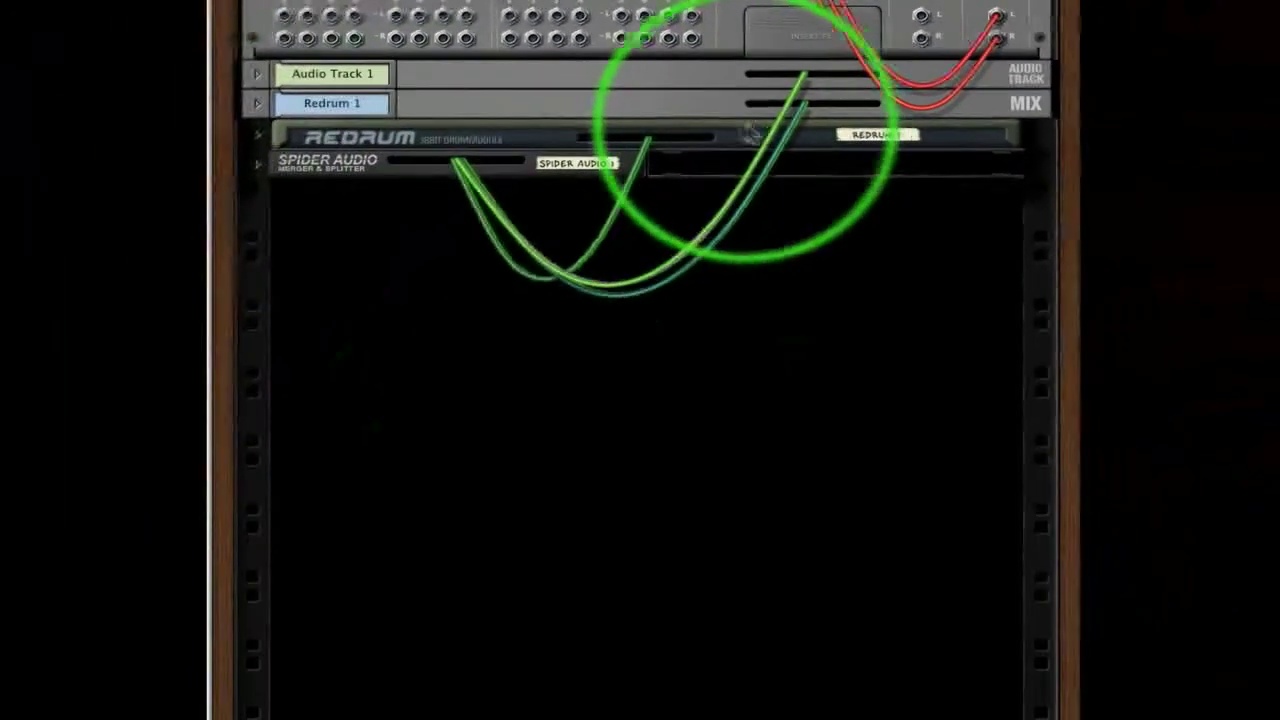
Unfold Audio Track 1, the Redrum 1 mix channel, the Redrum and the Spider Audio, and show the rack's rear side
{"action": "left_click", "coordinate": [258, 75]}
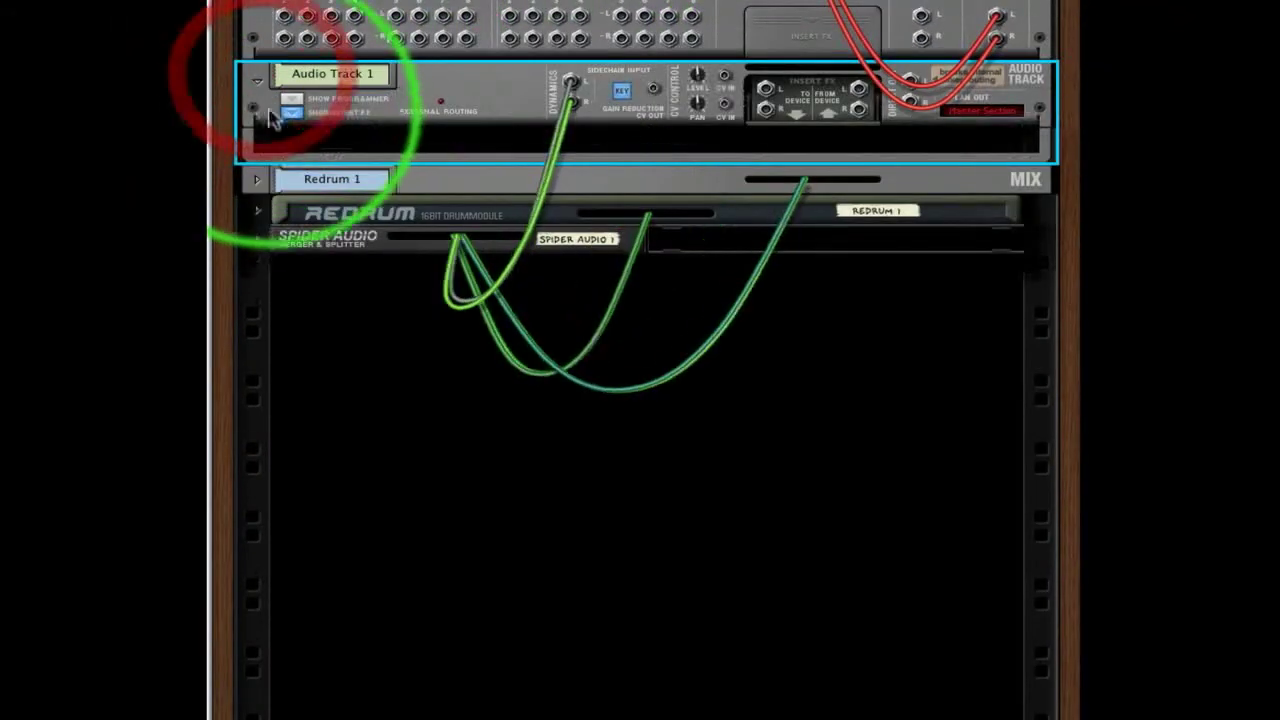
{"action": "left_click", "coordinate": [259, 184]}
{"action": "key", "text": "Tab"}
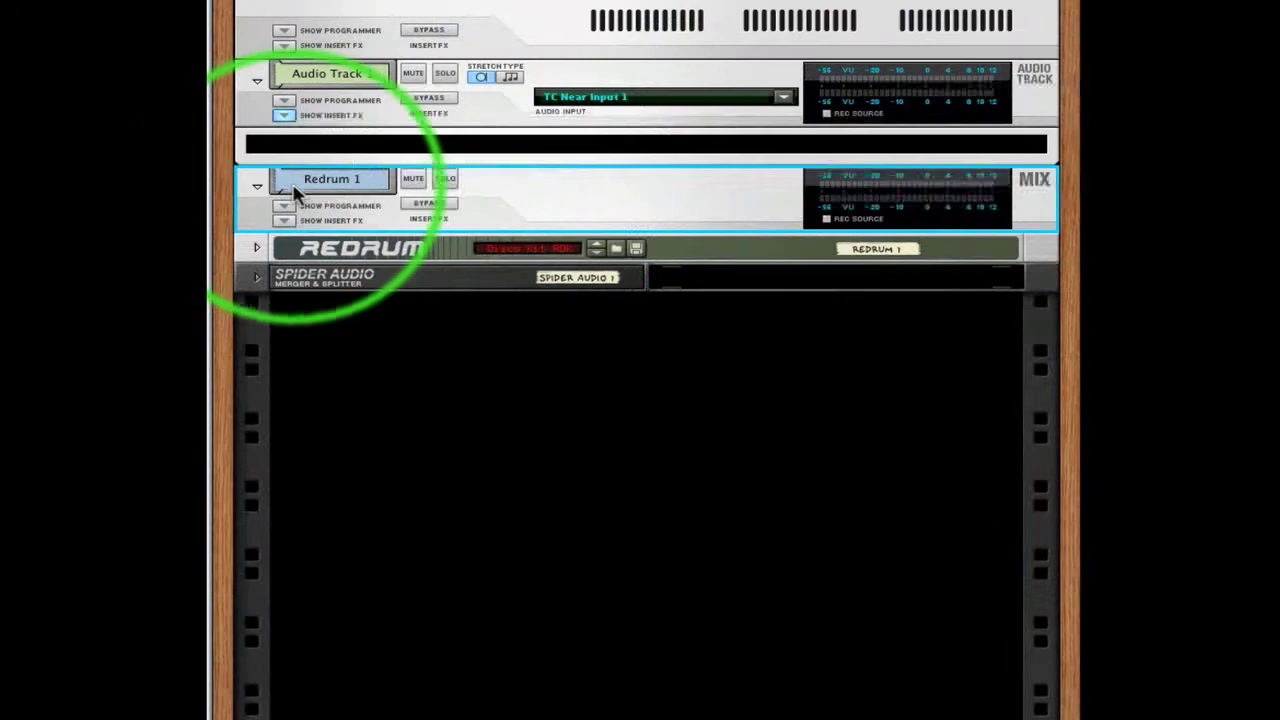
{"action": "left_click", "coordinate": [256, 247]}
{"action": "left_click", "coordinate": [257, 588]}
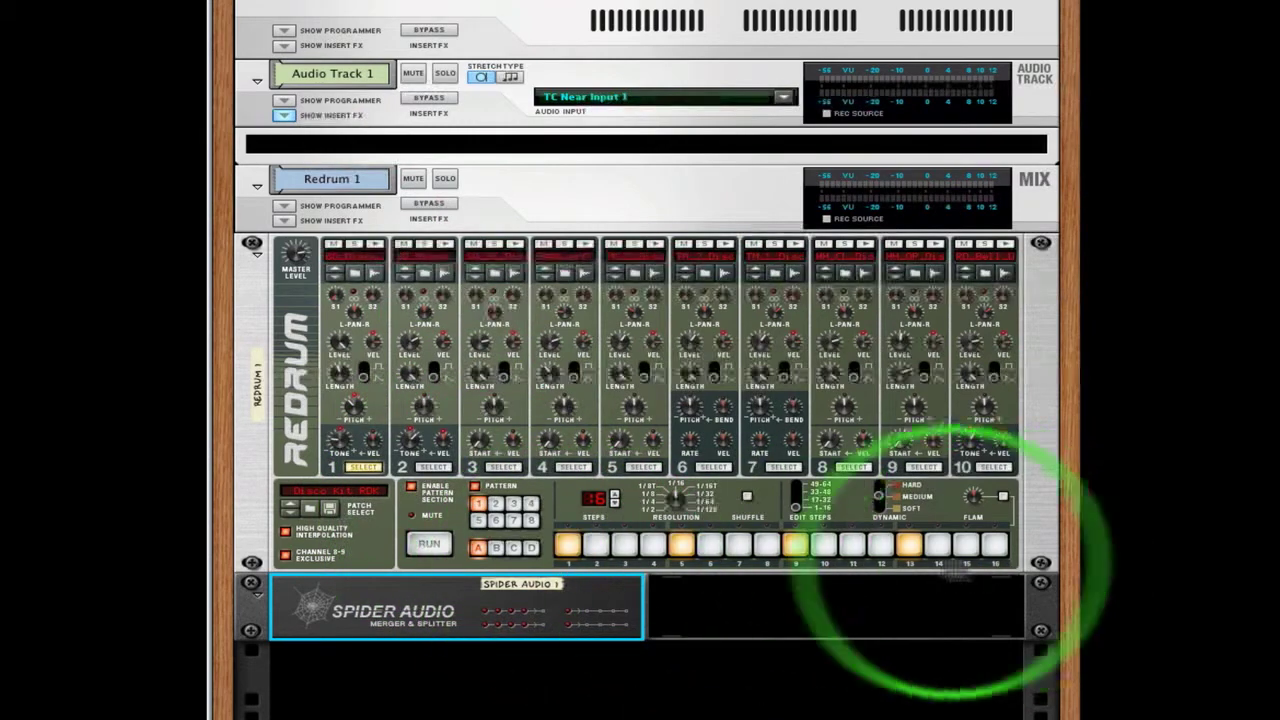
{"action": "key", "text": "Tab"}
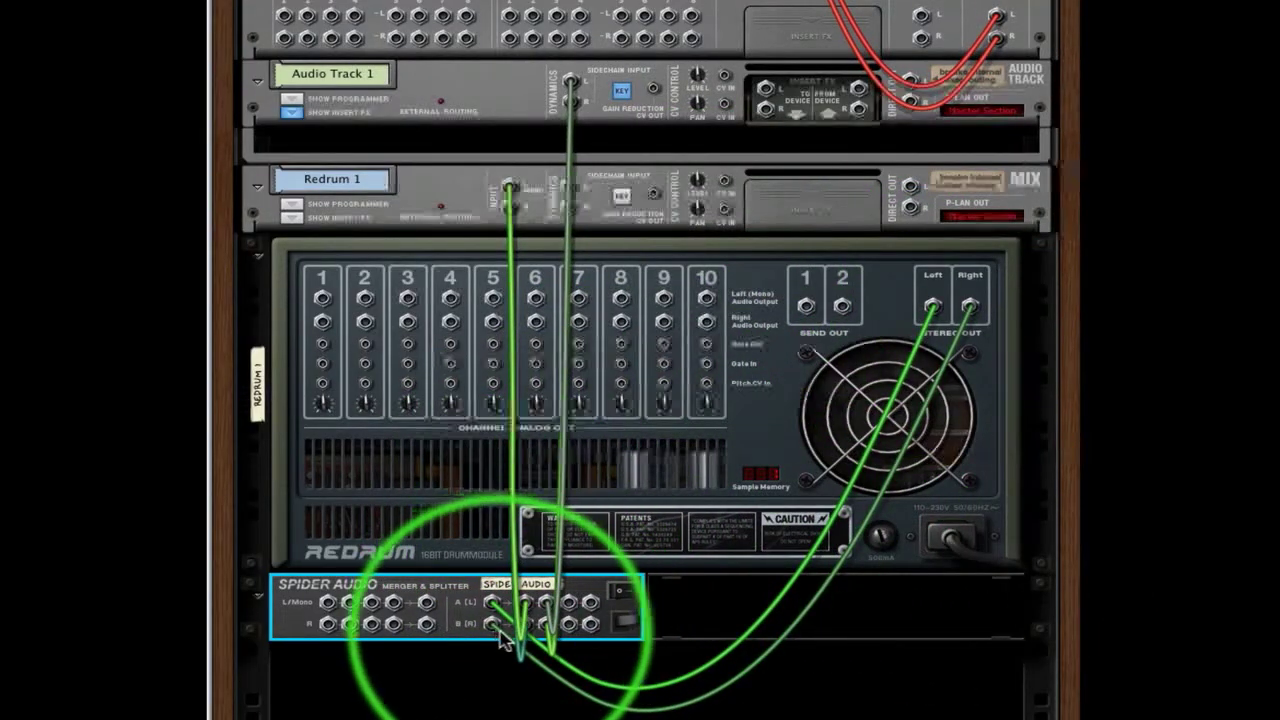
Disconnect the cables from Audio Track 1's dynamics sidechain inputs and from the Redrum 1 mix channel's inputs
{"action": "right_click", "coordinate": [572, 86]}
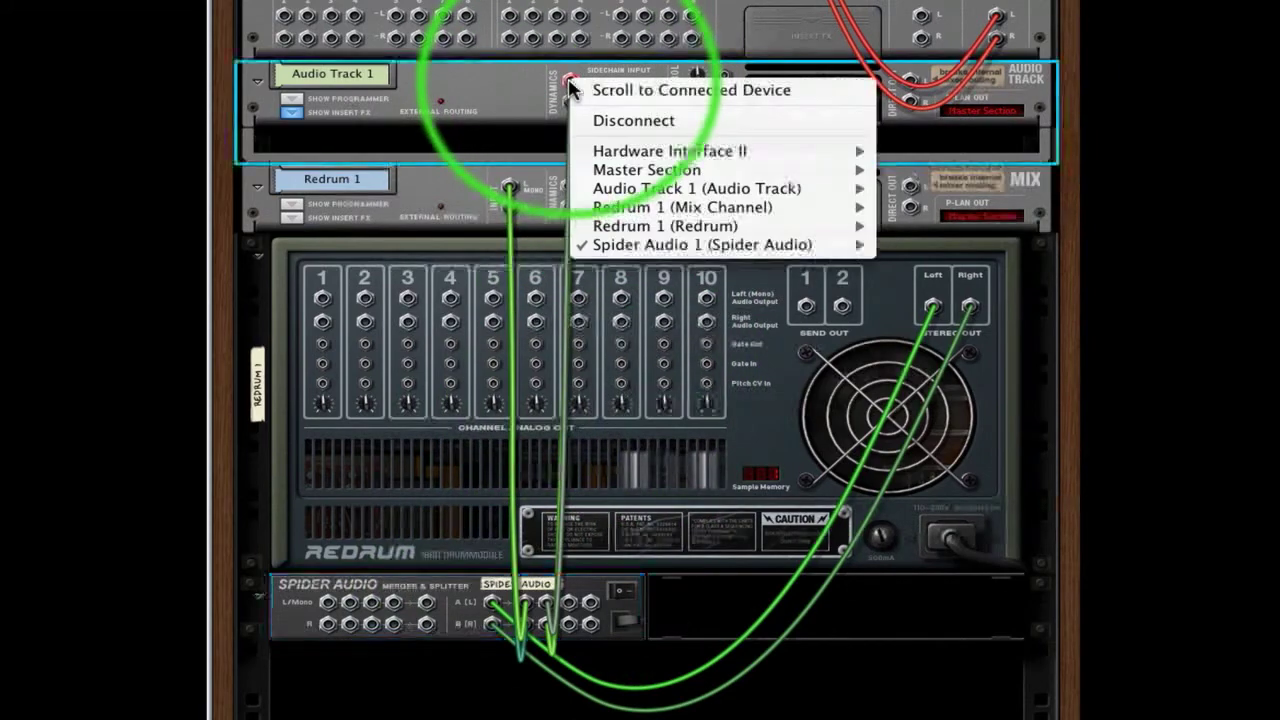
{"action": "left_click", "coordinate": [598, 122]}
{"action": "right_click", "coordinate": [577, 108]}
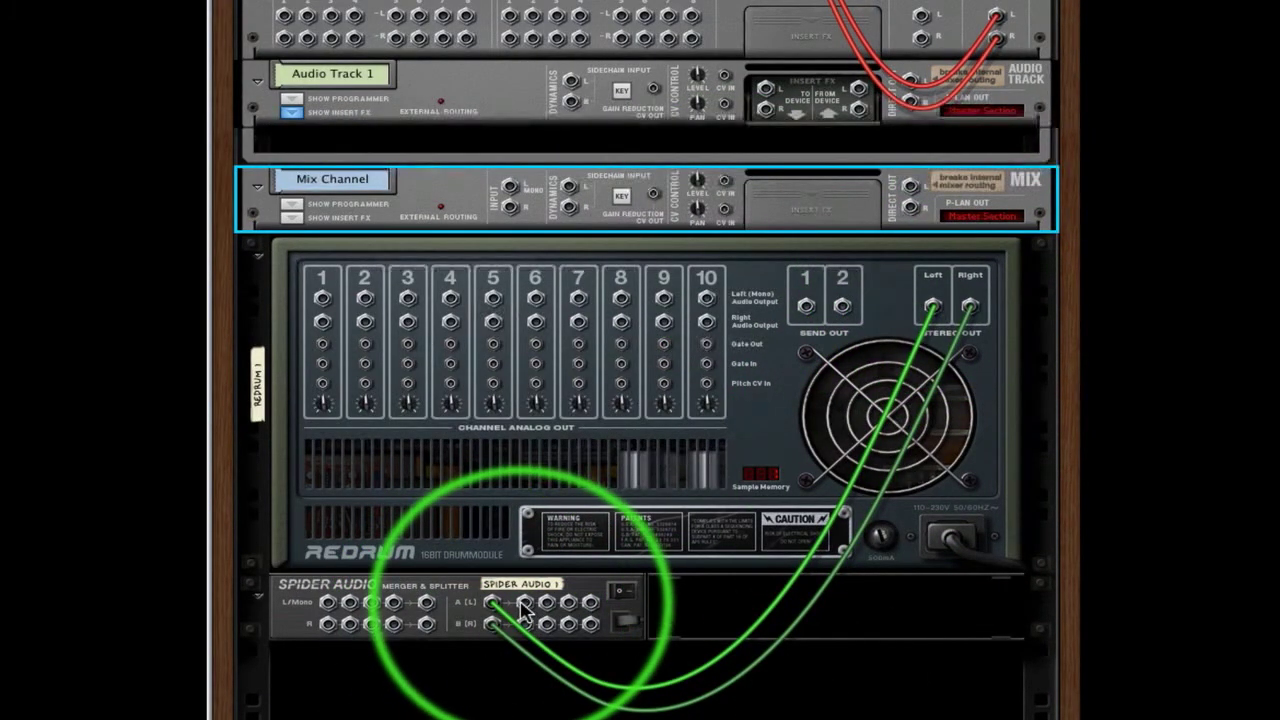
Patch the Spider Audio's first pair of split outputs to the mix channel's left and right inputs
{"action": "left_click_drag", "start_coordinate": [524, 607], "coordinate": [509, 189]}
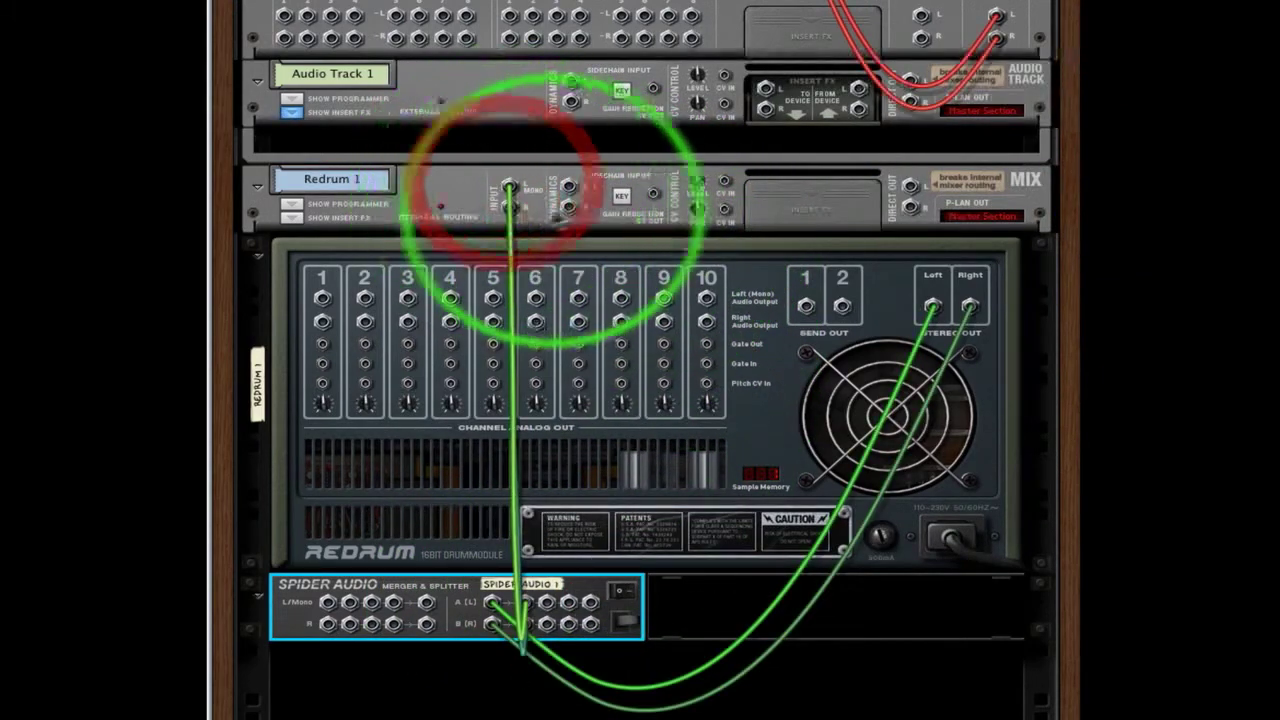
{"action": "mouse_move", "coordinate": [524, 623]}
{"action": "left_mouse_down"}
{"action": "mouse_move", "coordinate": [540, 600]}
{"action": "mouse_move", "coordinate": [580, 251]}
{"action": "mouse_move", "coordinate": [510, 208]}
{"action": "mouse_move", "coordinate": [546, 618]}
{"action": "mouse_move", "coordinate": [527, 624]}
{"action": "left_mouse_up"}
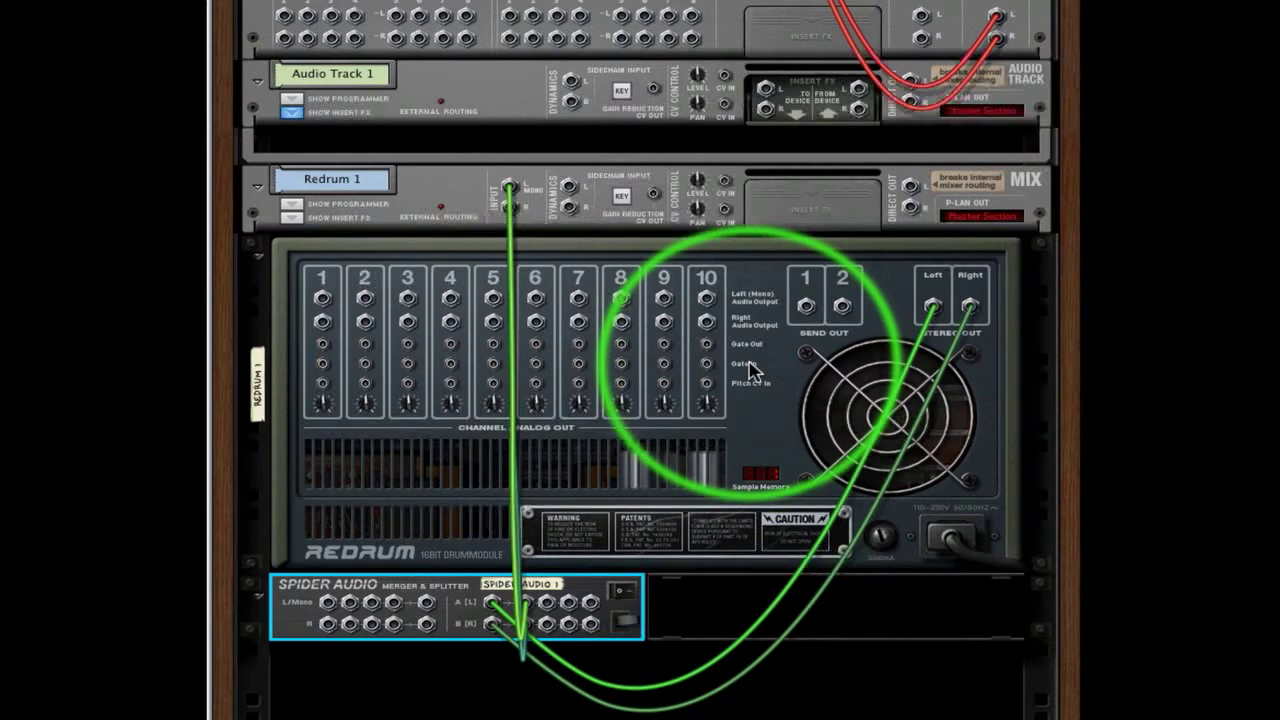
Audition playback from the rack's front, muting Audio Track 1 and Redrum 1 in turn, and set the Big Meter to audio outputs 1 and 2
{"action": "key", "text": "Tab"}
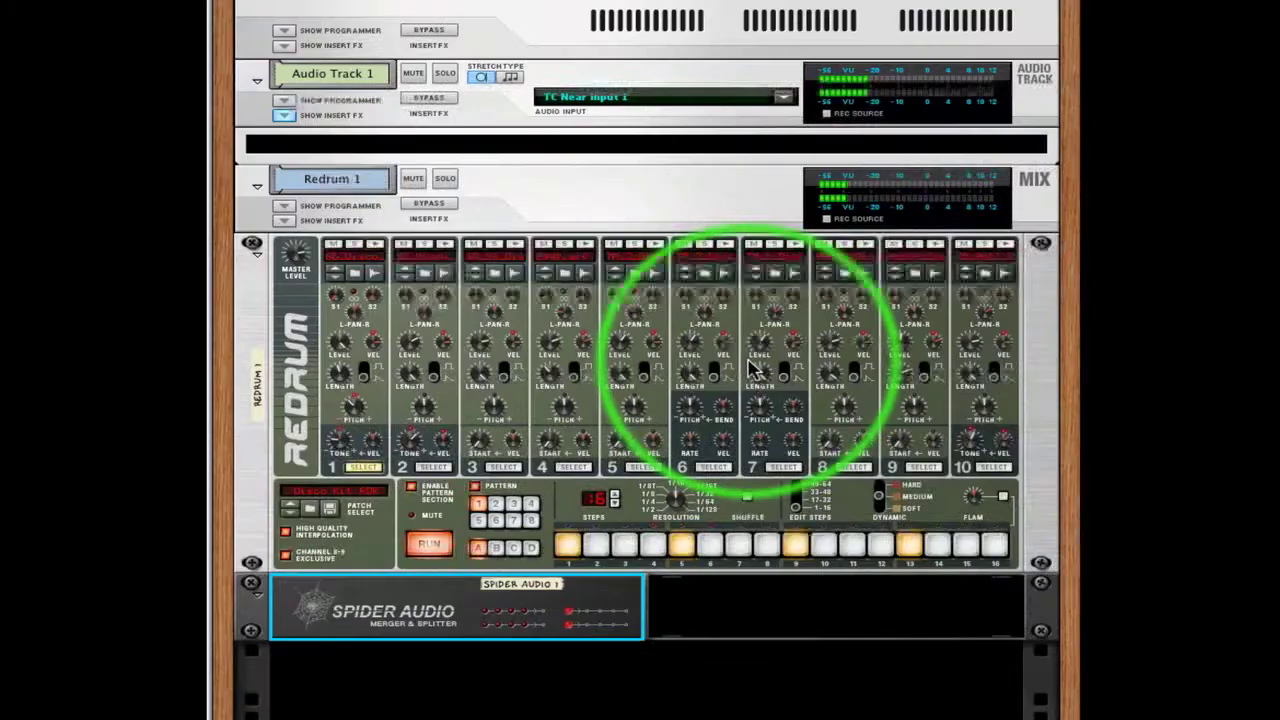
{"action": "left_click", "coordinate": [412, 73]}
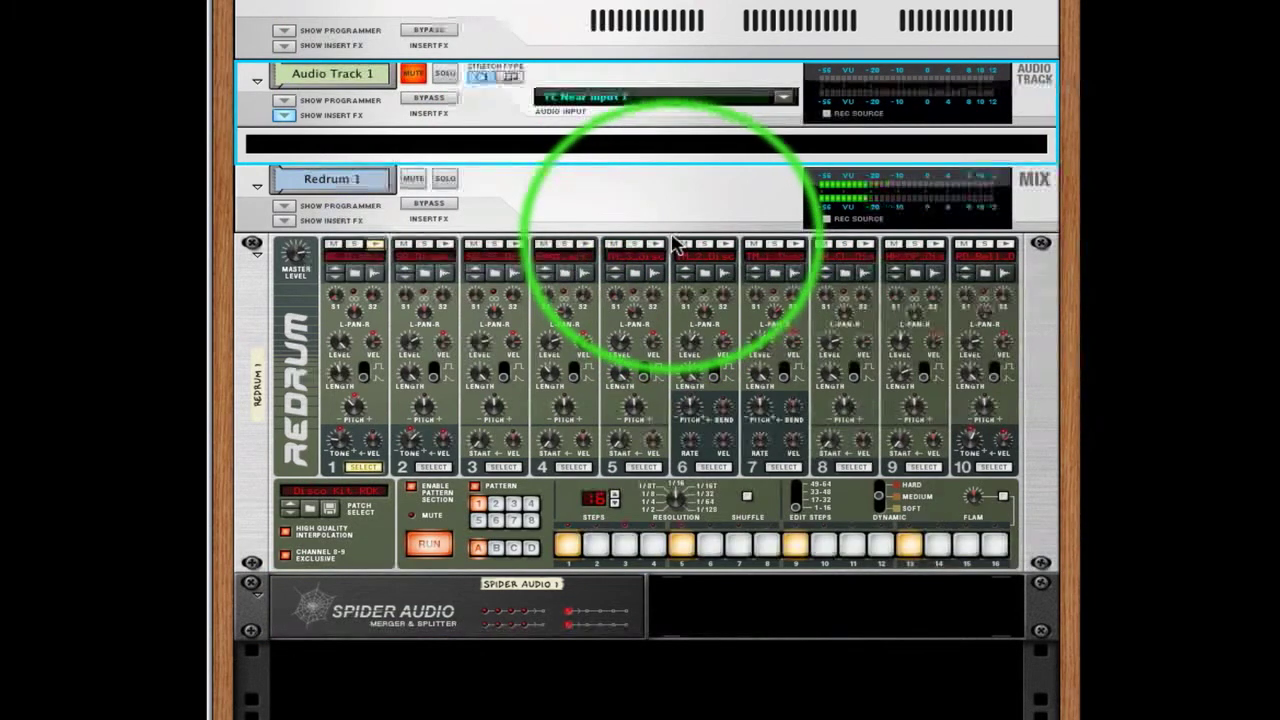
{"action": "key", "text": "space"}
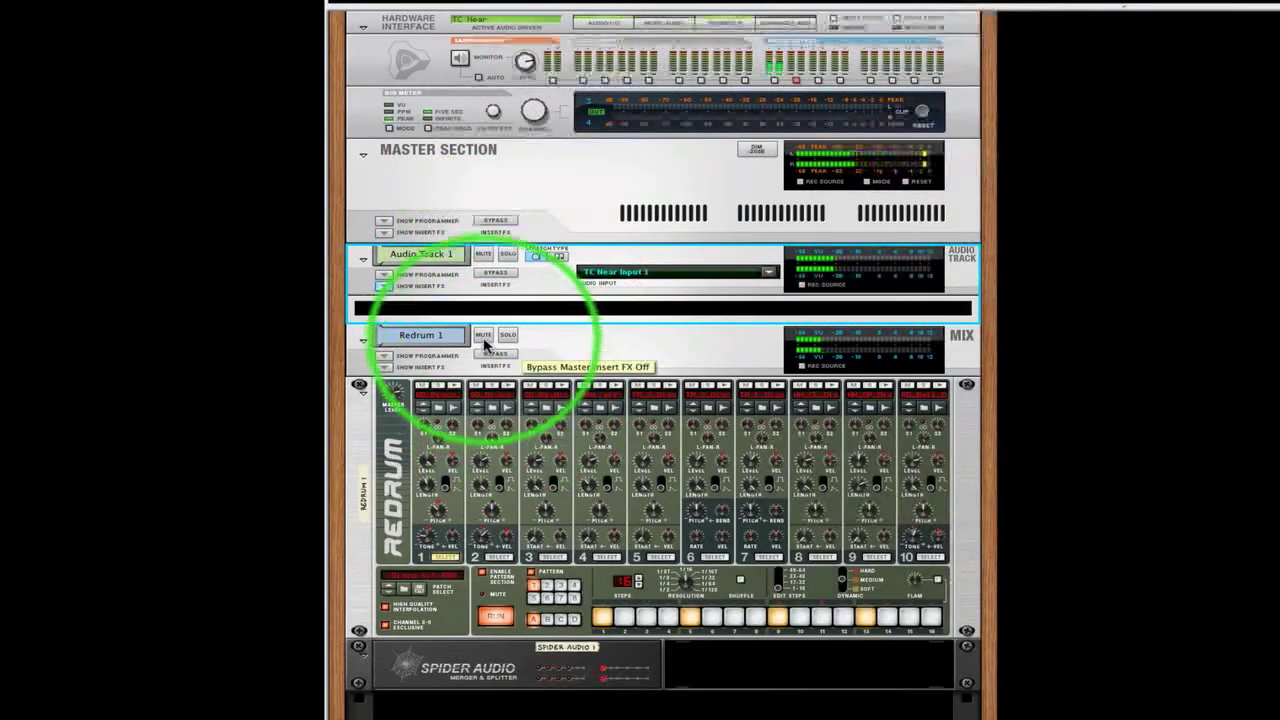
{"action": "left_click", "coordinate": [483, 338]}
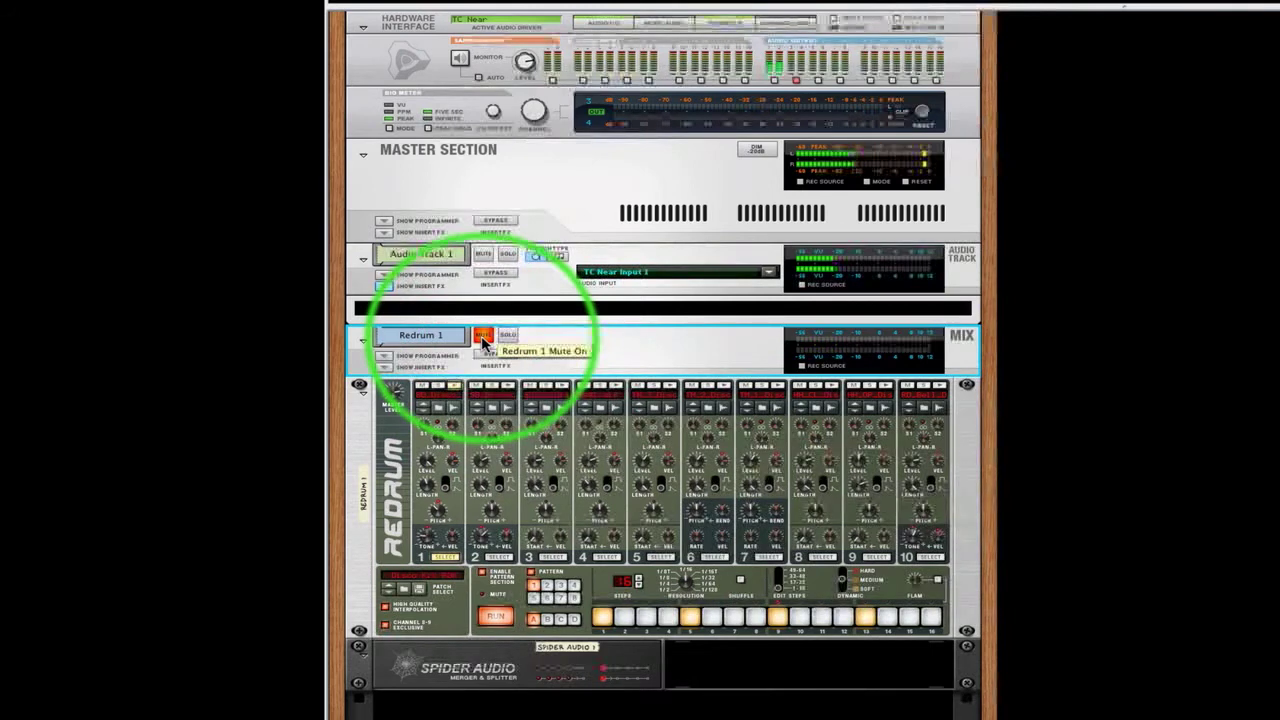
{"action": "left_click", "coordinate": [483, 336]}
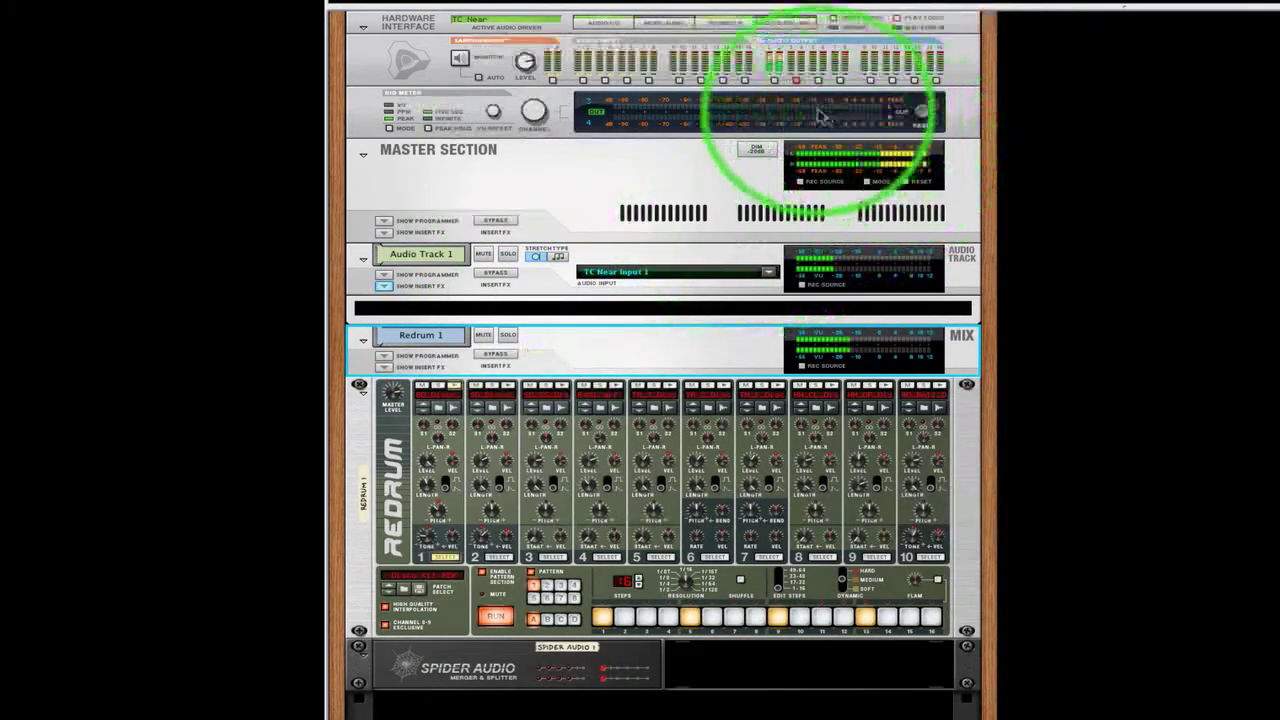
{"action": "left_click", "coordinate": [770, 85]}
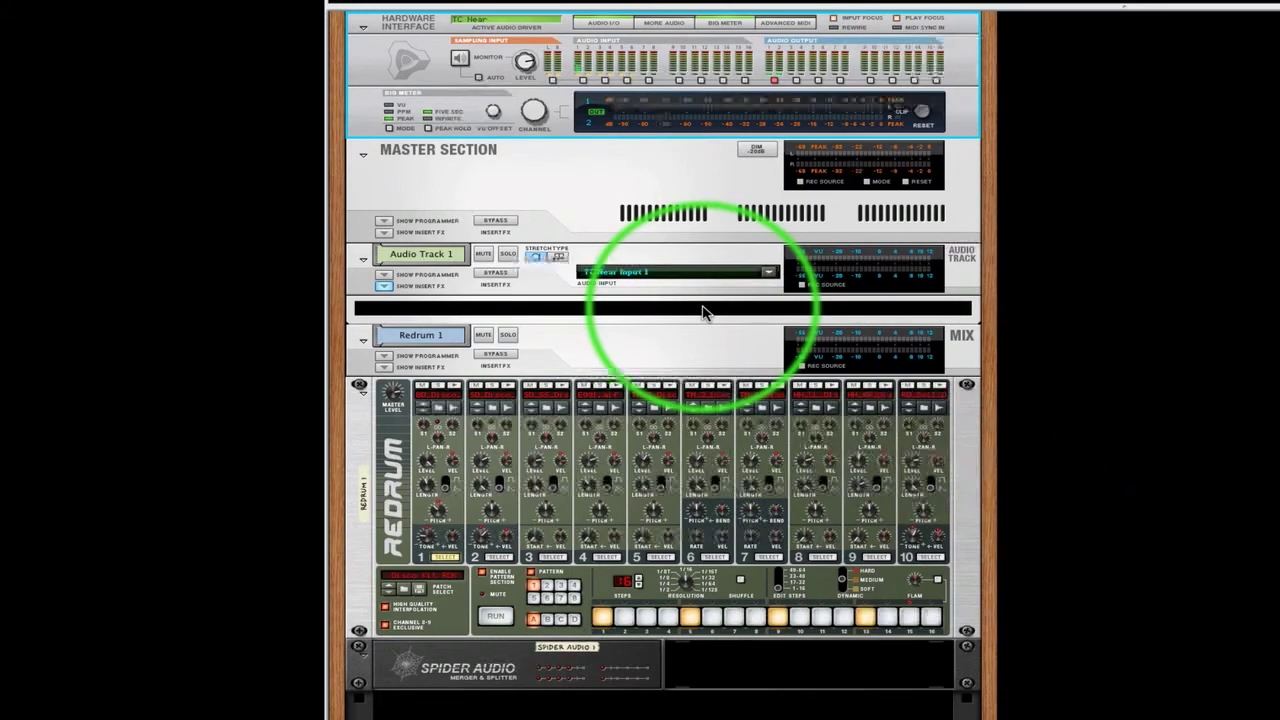
Patch the Spider Audio's next pair of split outputs to Audio Track 1's dynamics sidechain inputs and return to the rack's front
{"action": "key", "text": "Tab"}
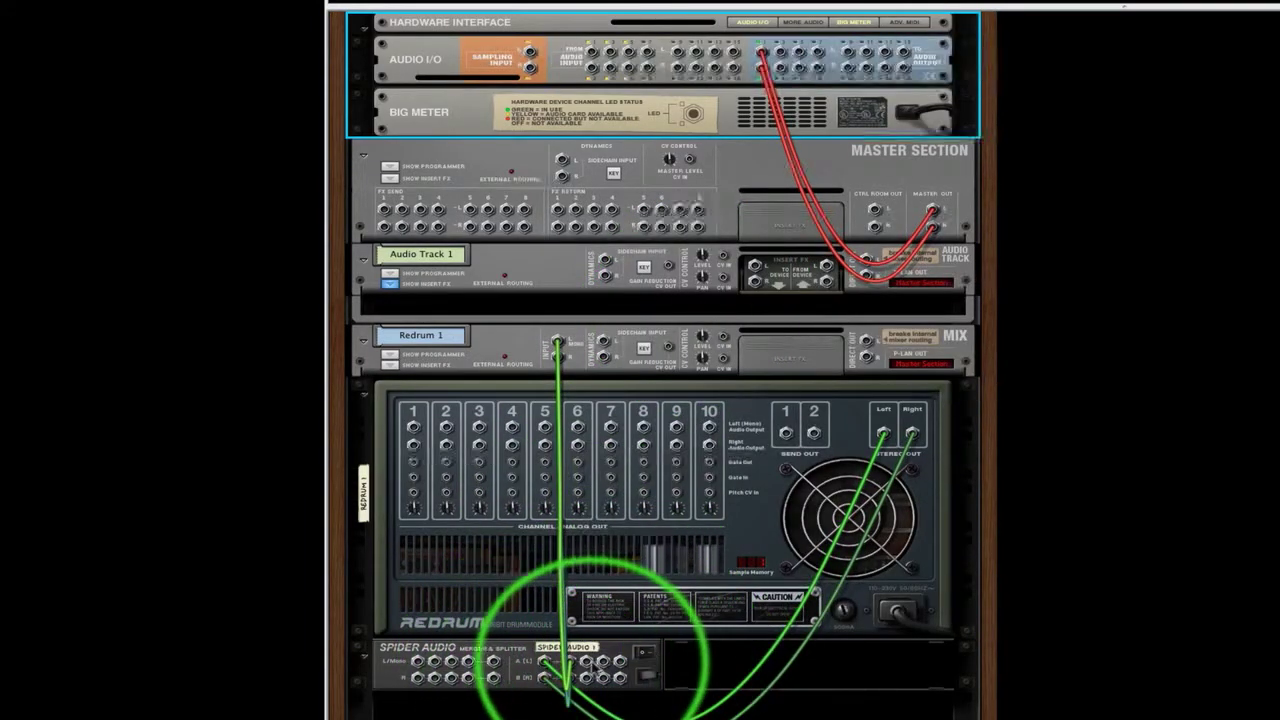
{"action": "left_click_drag", "start_coordinate": [591, 668], "coordinate": [607, 262]}
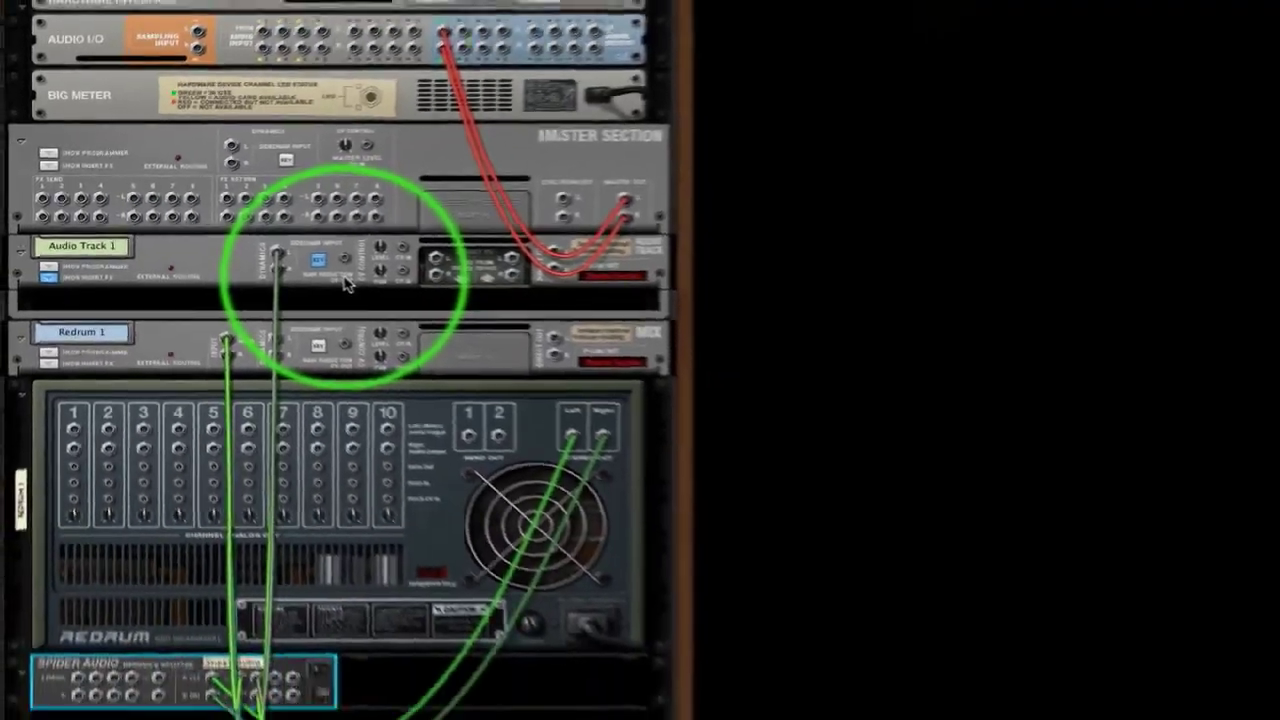
{"action": "key", "text": "Tab"}
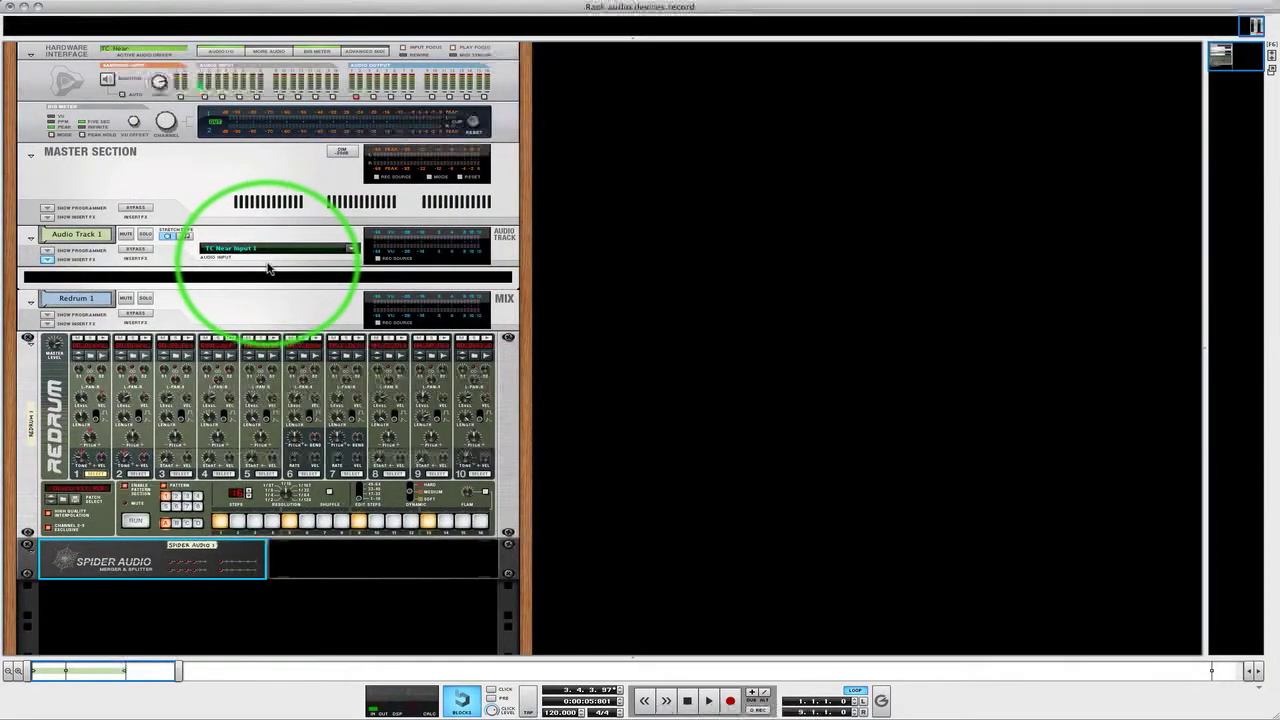
Turn off the compressor in Audio Track 1's dynamics section in the main mixer
{"action": "key", "text": "F5"}
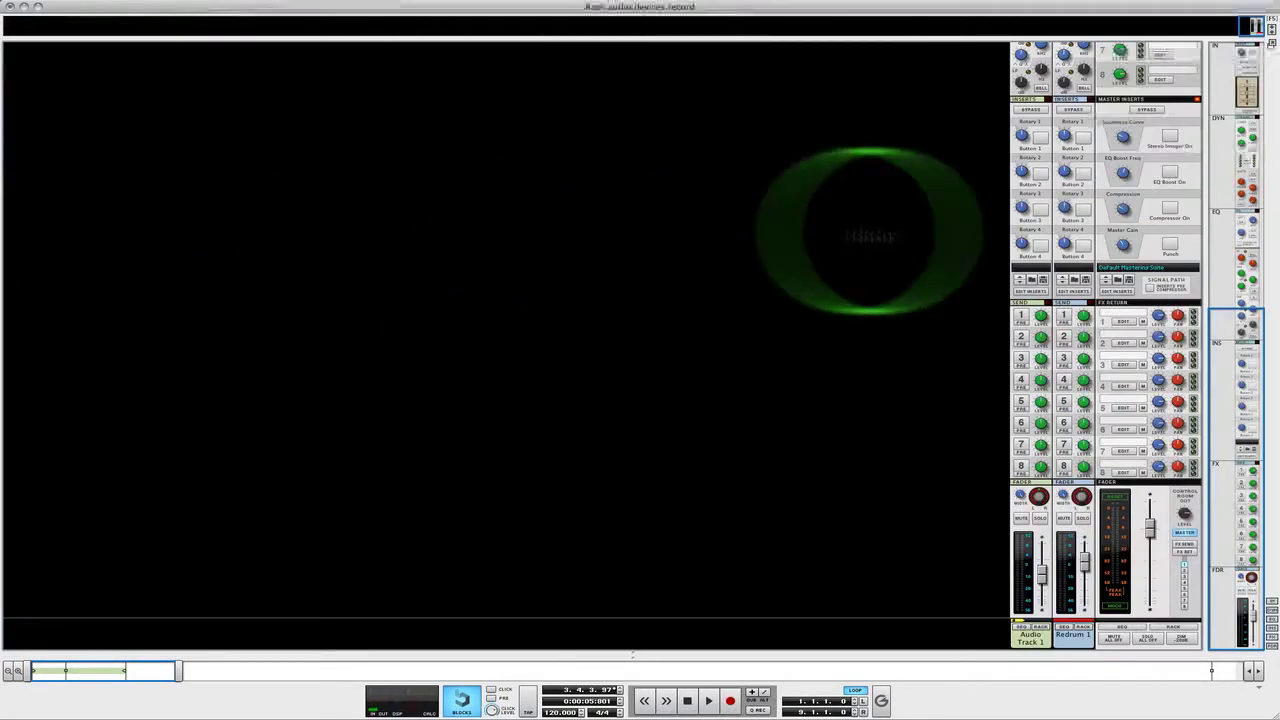
{"action": "scroll", "coordinate": [1093, 312], "scroll_direction": "up", "scroll_amount": 5}
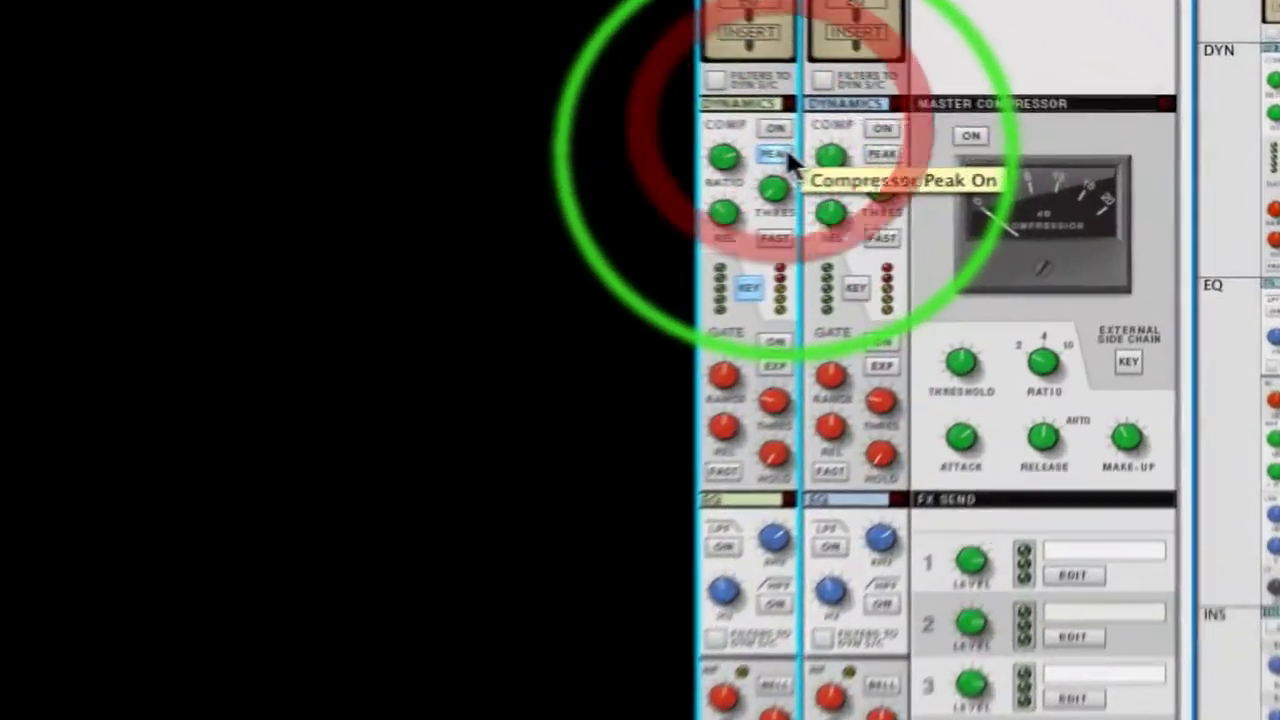
{"action": "left_click", "coordinate": [915, 152]}
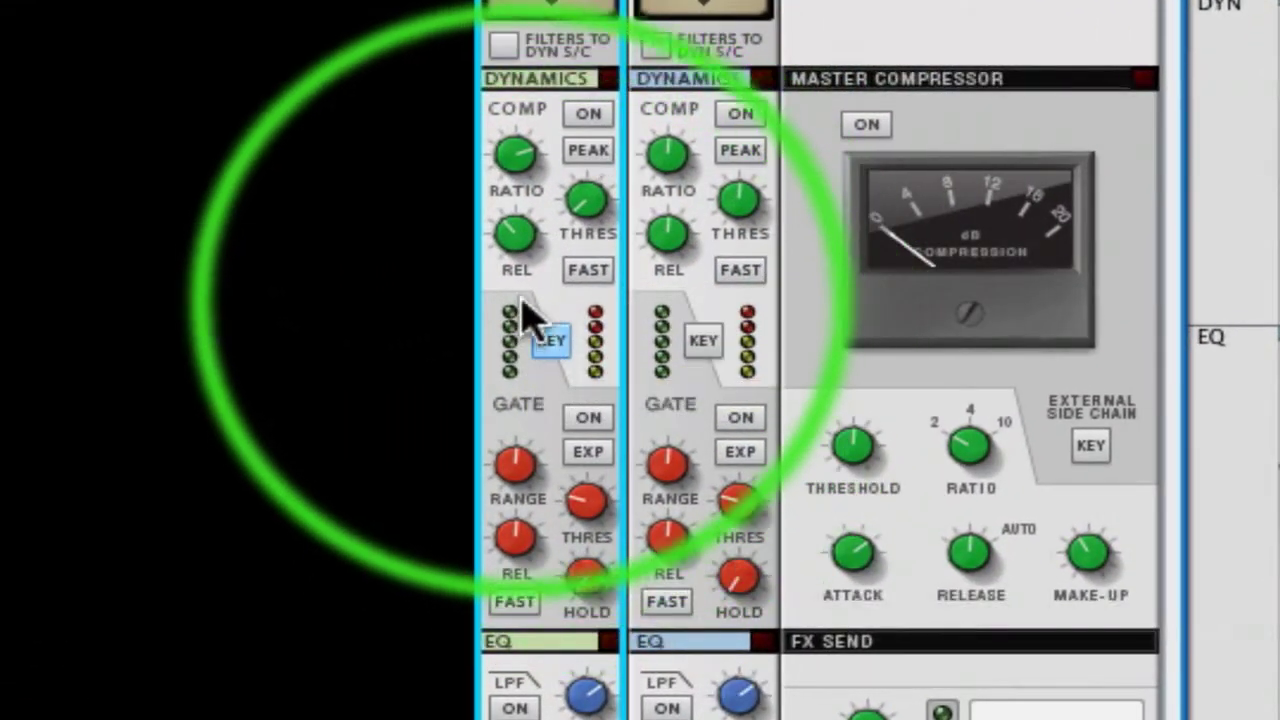
{"action": "left_click", "coordinate": [558, 343]}
{"action": "left_click", "coordinate": [566, 347]}
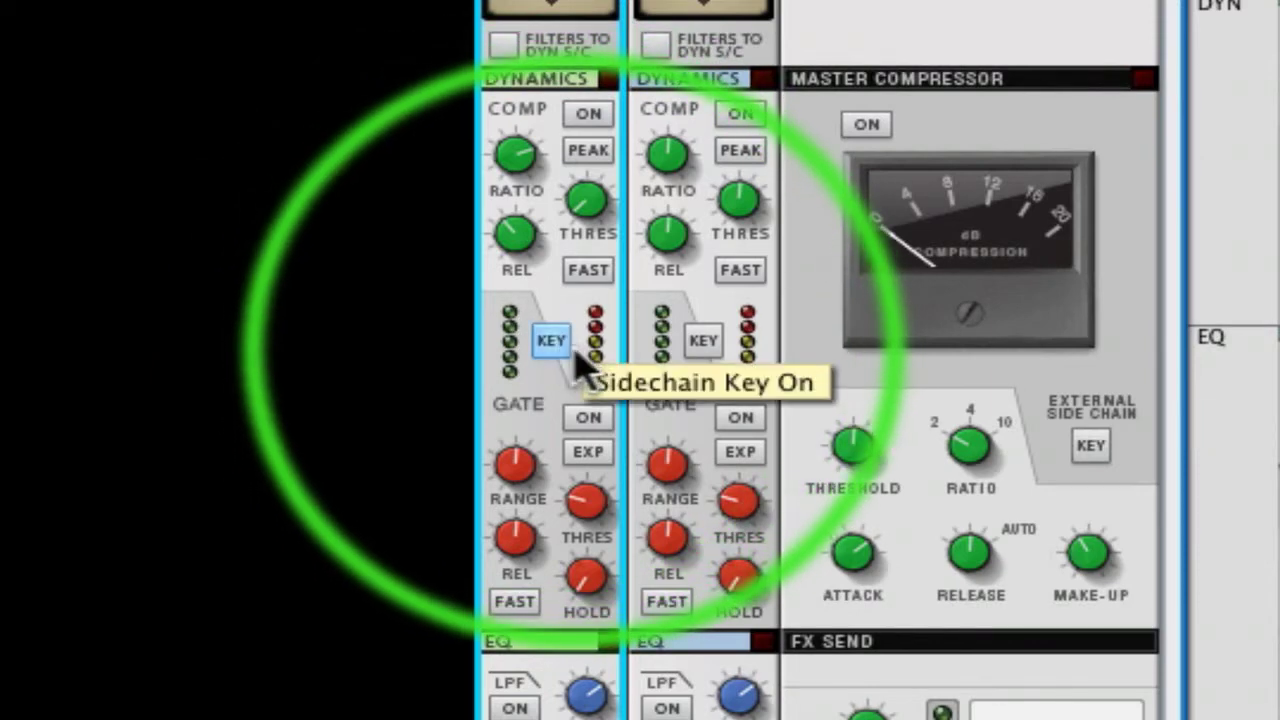
{"action": "left_click", "coordinate": [563, 348]}
{"action": "left_click", "coordinate": [560, 350]}
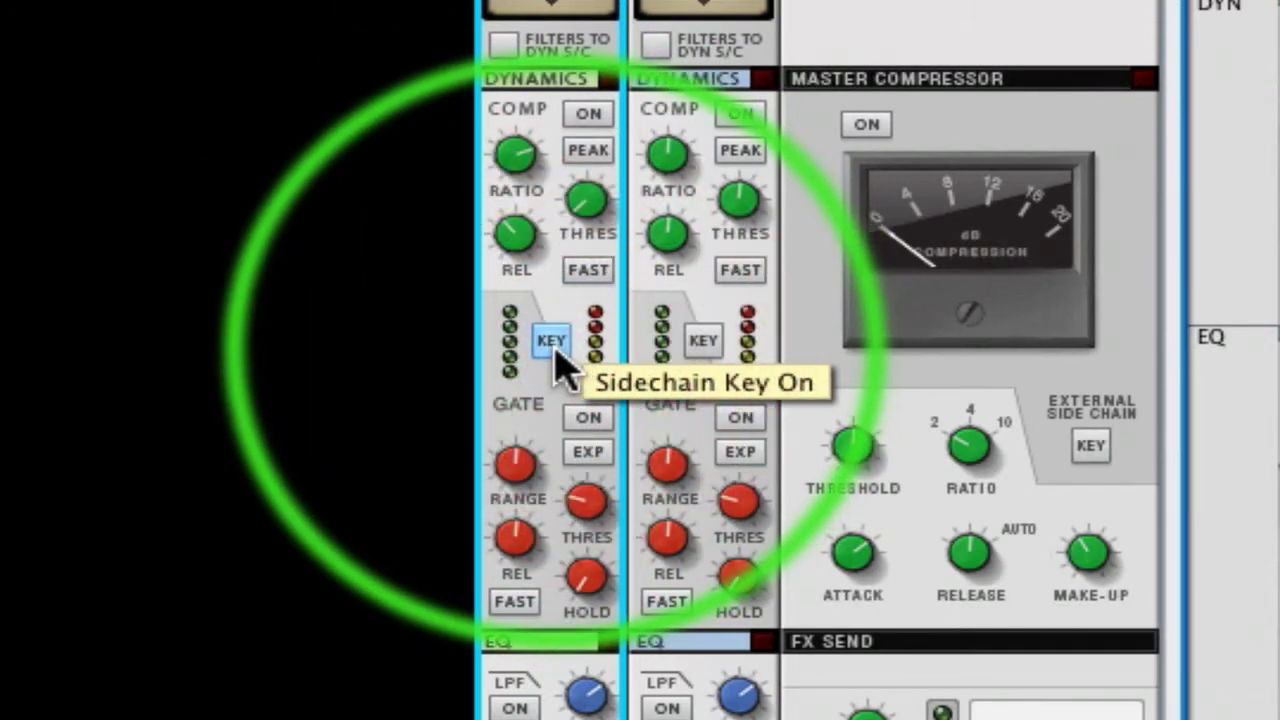
{"action": "left_click", "coordinate": [555, 350]}
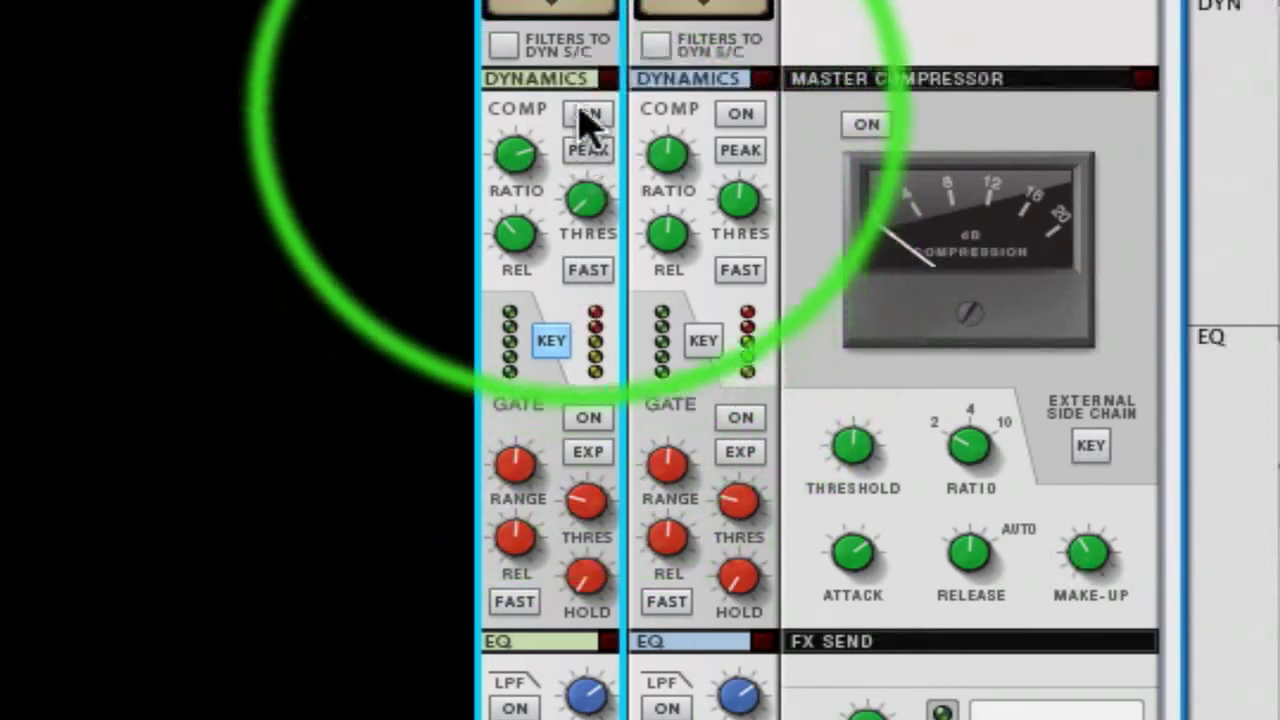
Turn on the compressor and its peak mode in Audio Track 1's dynamics section, and adjust its threshold, ratio and release
{"action": "left_click", "coordinate": [587, 116]}
{"action": "left_click", "coordinate": [588, 152]}
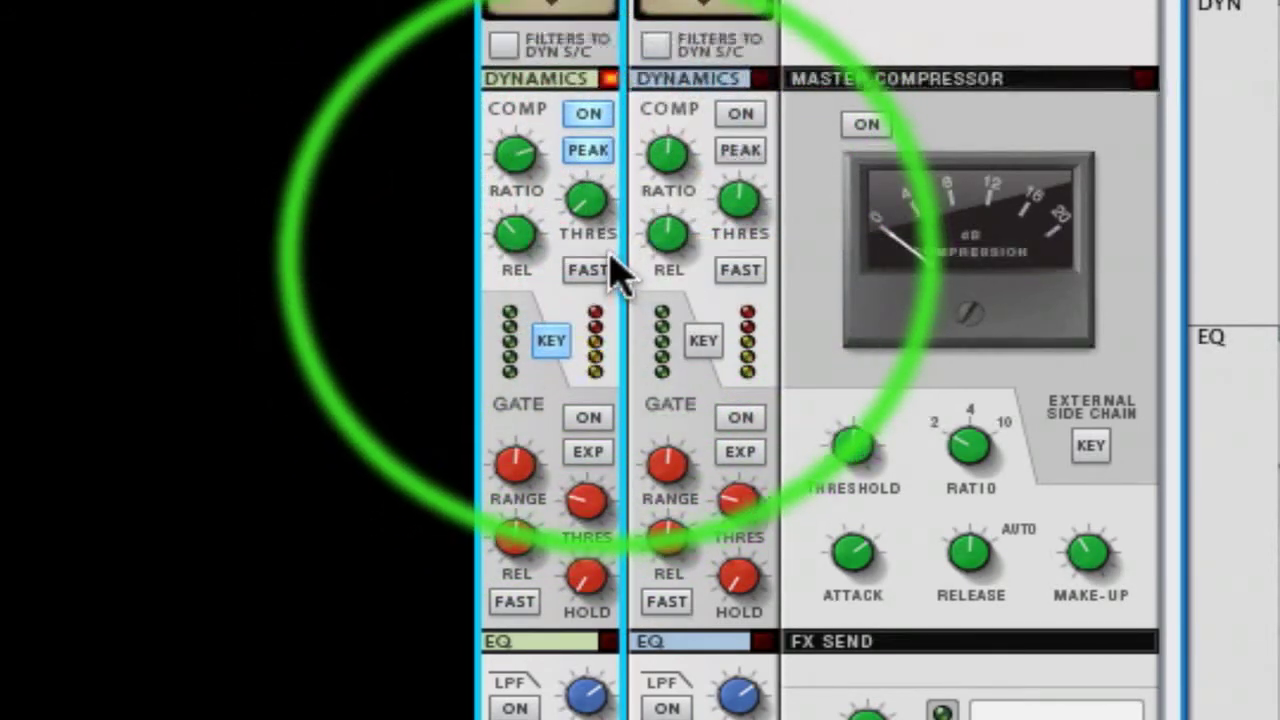
{"action": "left_click_drag", "start_coordinate": [590, 205], "coordinate": [534, 237]}
{"action": "left_click_drag", "start_coordinate": [537, 129], "coordinate": [533, 163]}
{"action": "left_click_drag", "start_coordinate": [518, 232], "coordinate": [533, 194]}
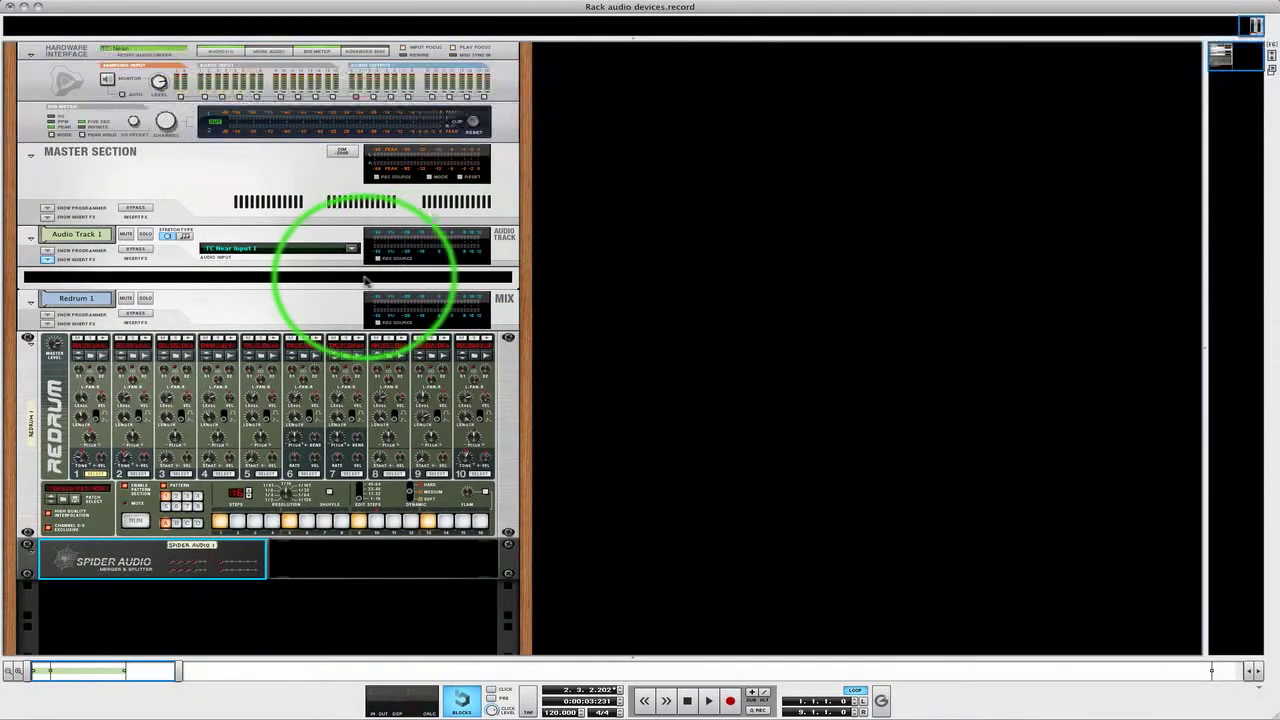
On the rack's rear, patch Audio Track 1's direct outputs to the hardware interface's second output pair, and replace them with Redrum 1's mix channel direct outputs
{"action": "key", "text": "Tab"}
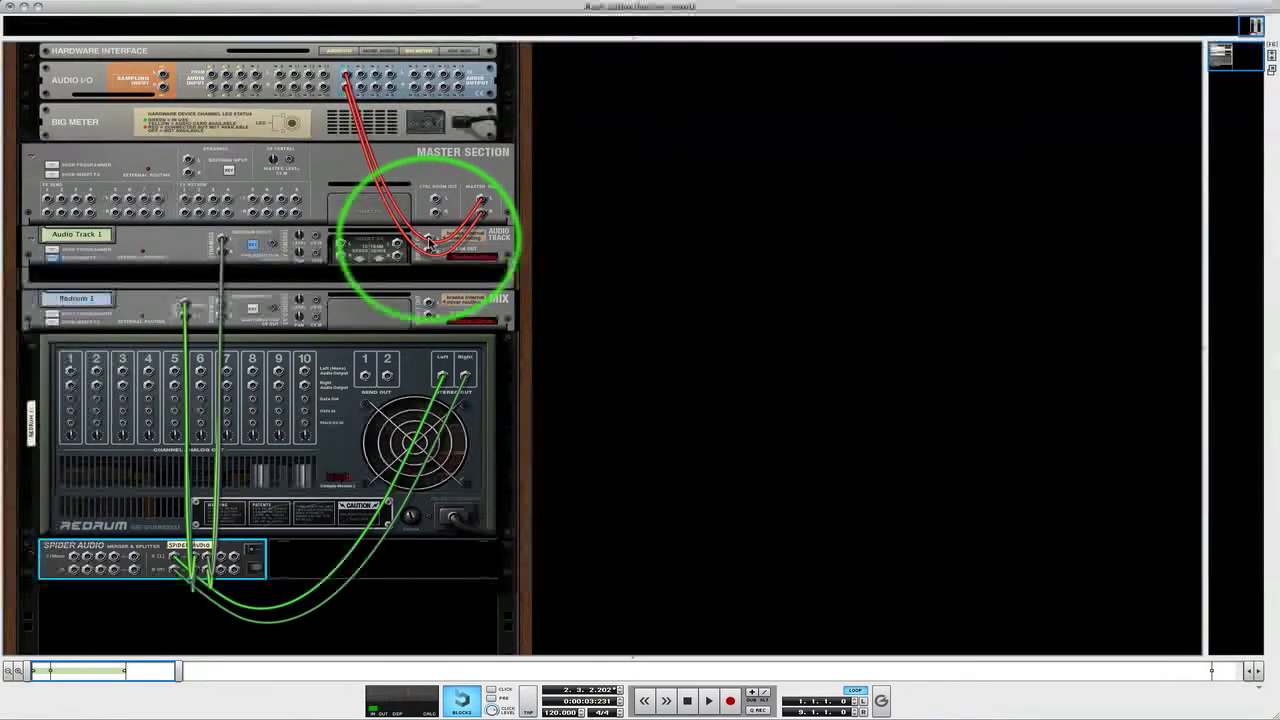
{"action": "left_click_drag", "start_coordinate": [430, 242], "coordinate": [361, 75]}
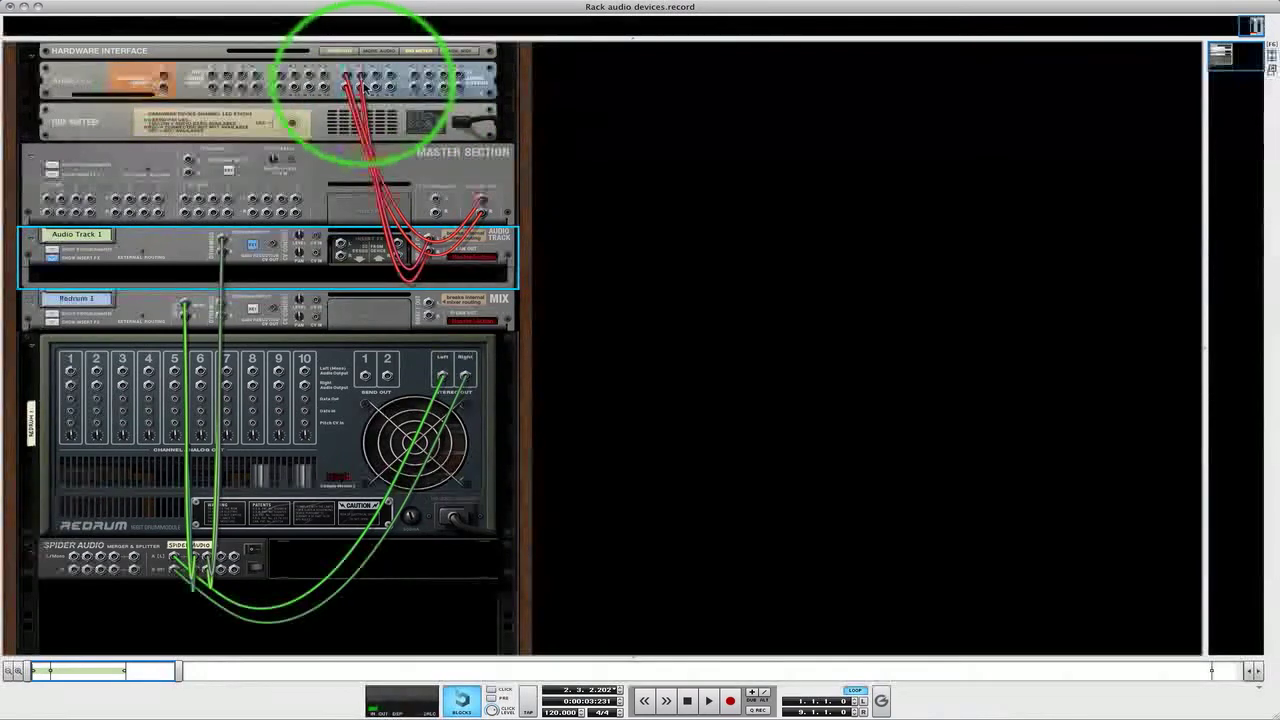
{"action": "right_click", "coordinate": [368, 84]}
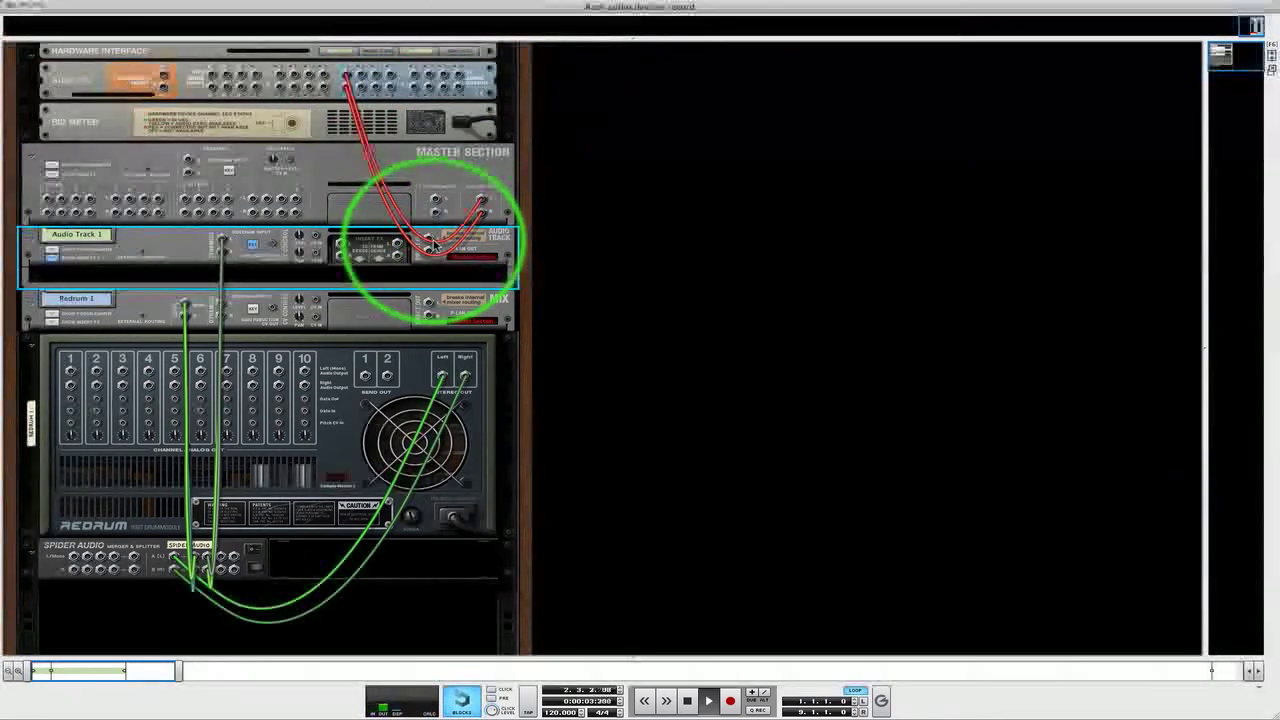
{"action": "left_click_drag", "start_coordinate": [425, 243], "coordinate": [366, 77]}
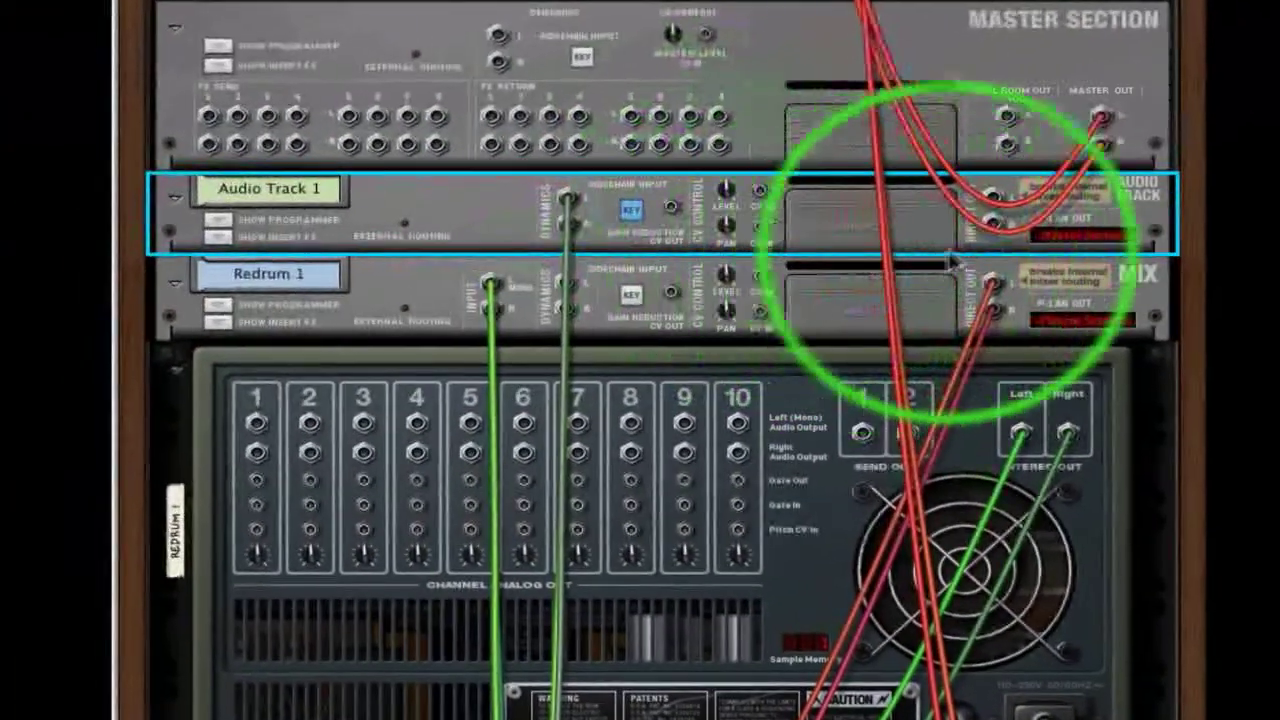
Show Audio Track 1's insert FX section and create an MClass Compressor inside it
{"action": "left_click", "coordinate": [185, 241]}
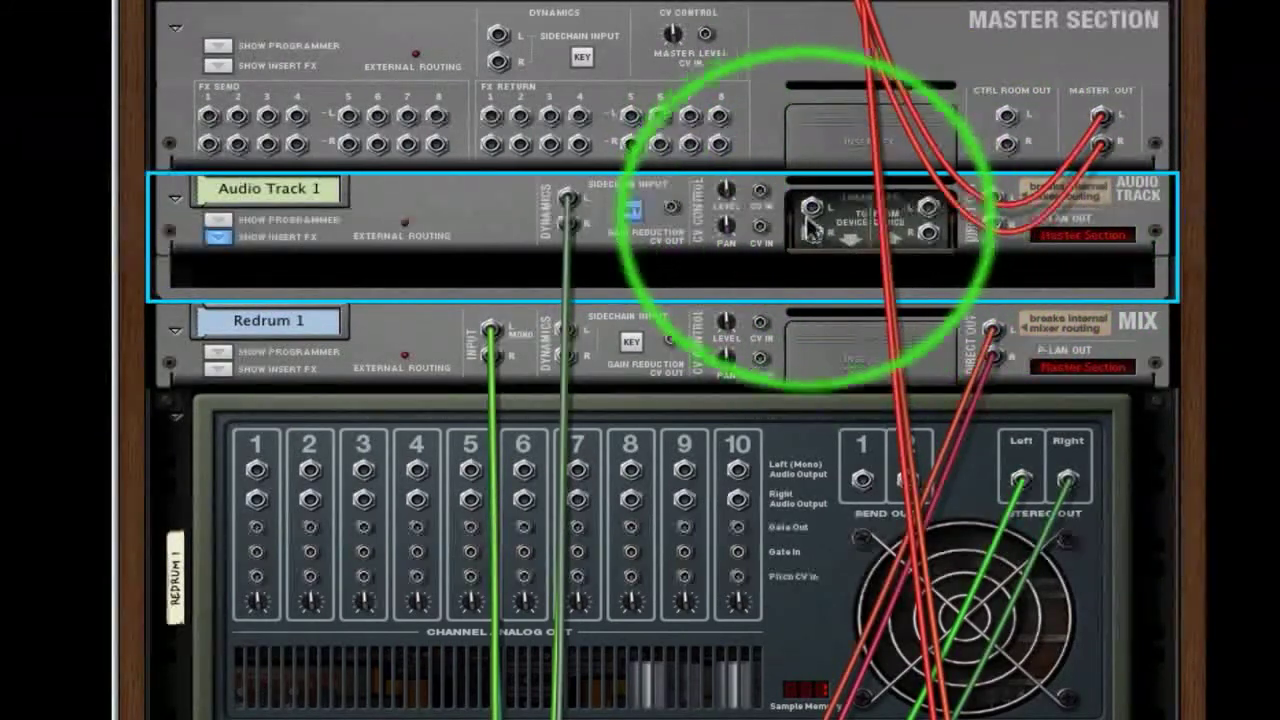
{"action": "left_click", "coordinate": [733, 269]}
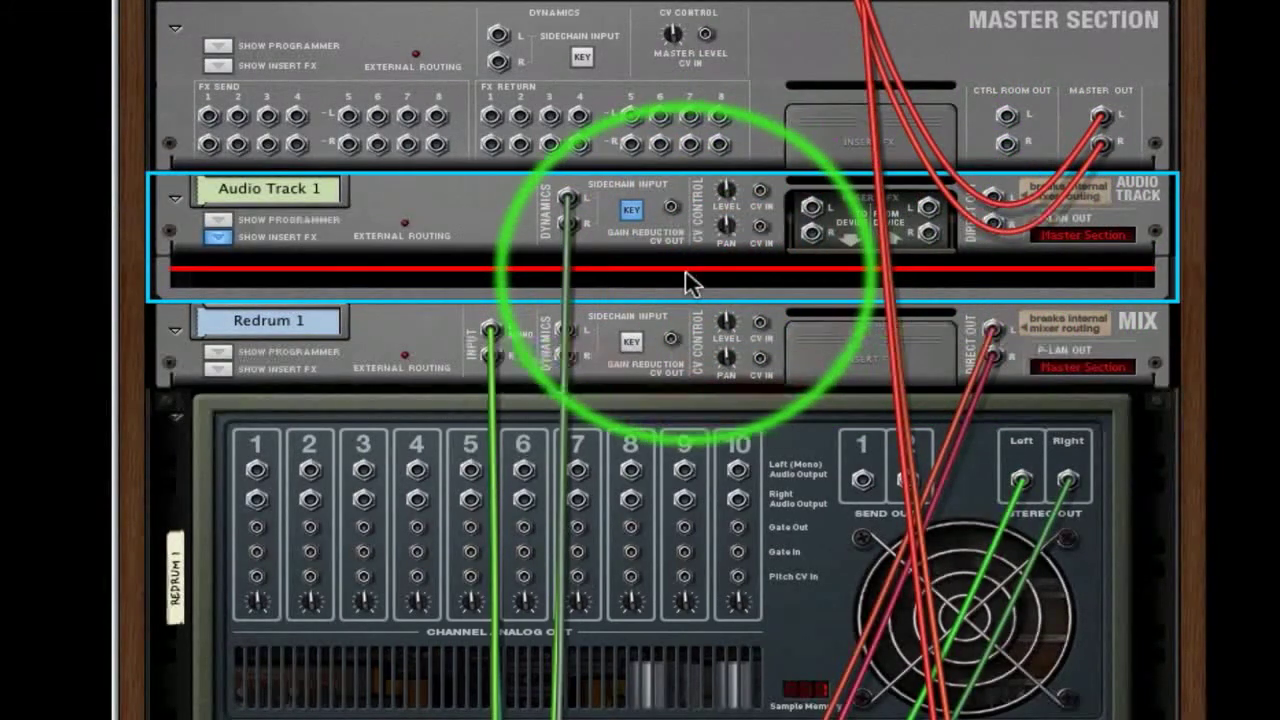
{"action": "right_click", "coordinate": [695, 272]}
{"action": "mouse_move", "coordinate": [760, 478]}
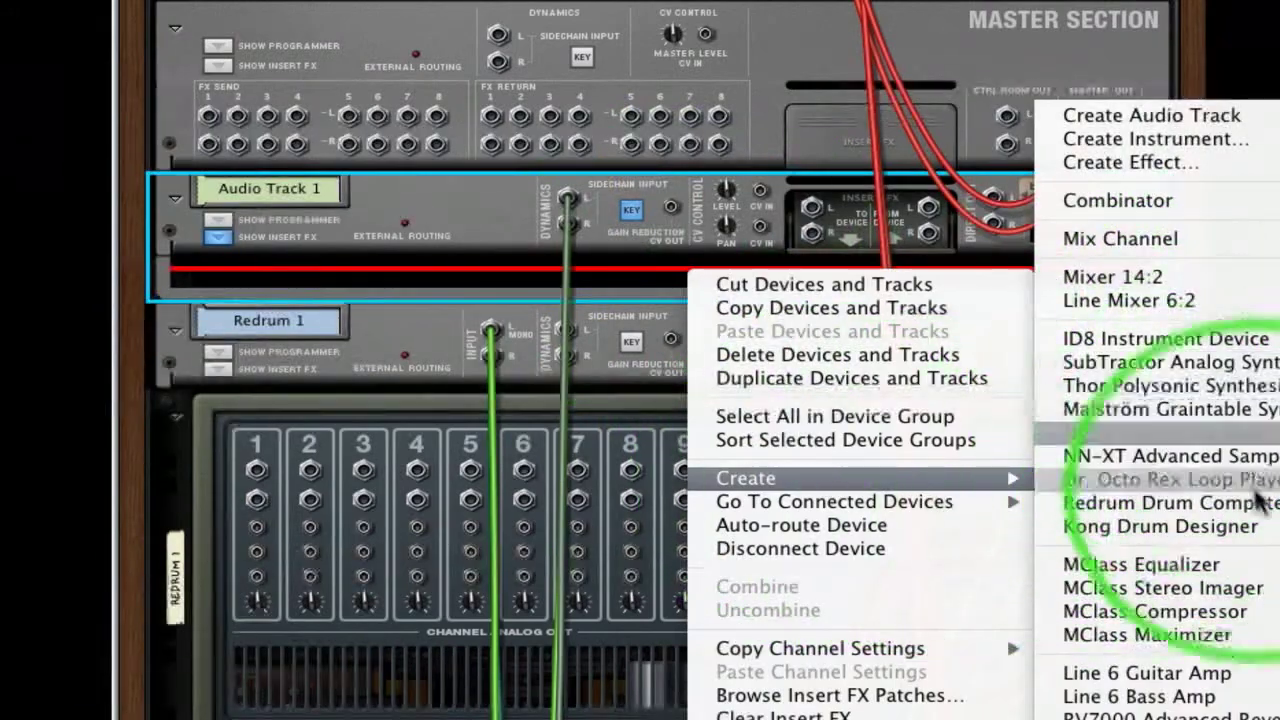
{"action": "left_click", "coordinate": [1268, 611]}
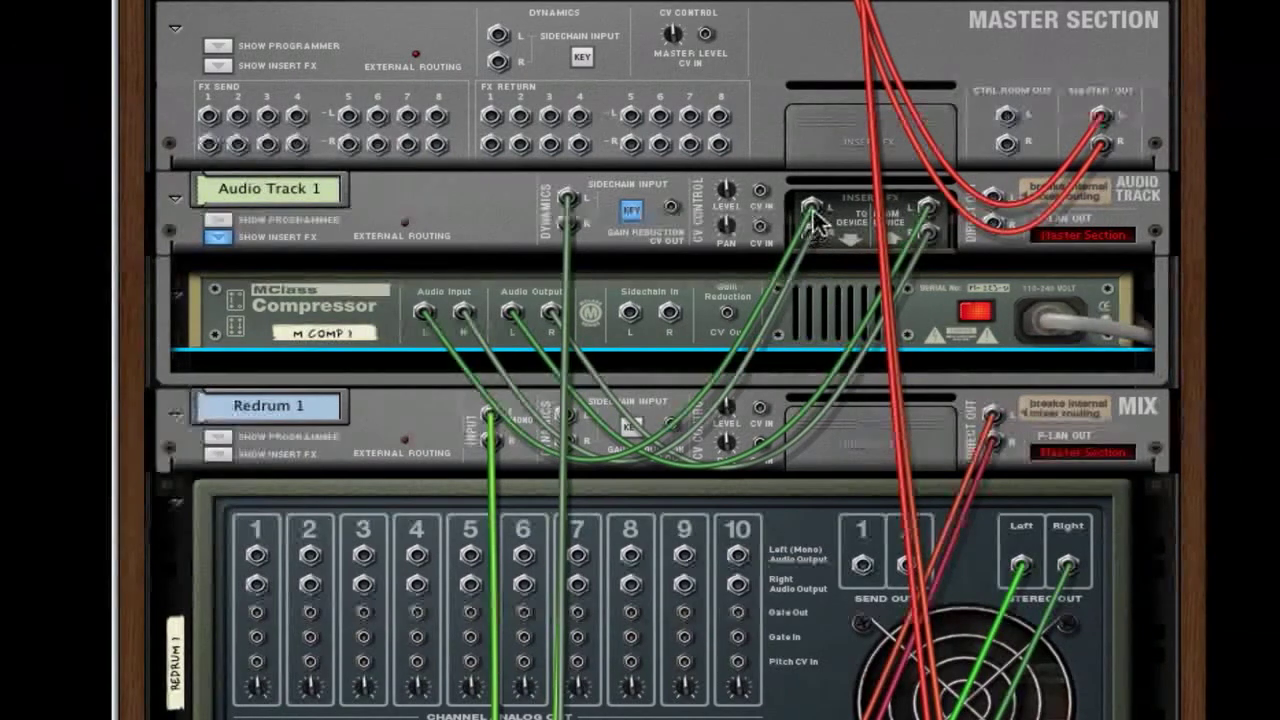
{"action": "mouse_move", "coordinate": [811, 207]}
{"action": "left_mouse_down"}
{"action": "mouse_move", "coordinate": [776, 225]}
{"action": "mouse_move", "coordinate": [721, 302]}
{"action": "mouse_move", "coordinate": [812, 212]}
{"action": "left_mouse_up"}
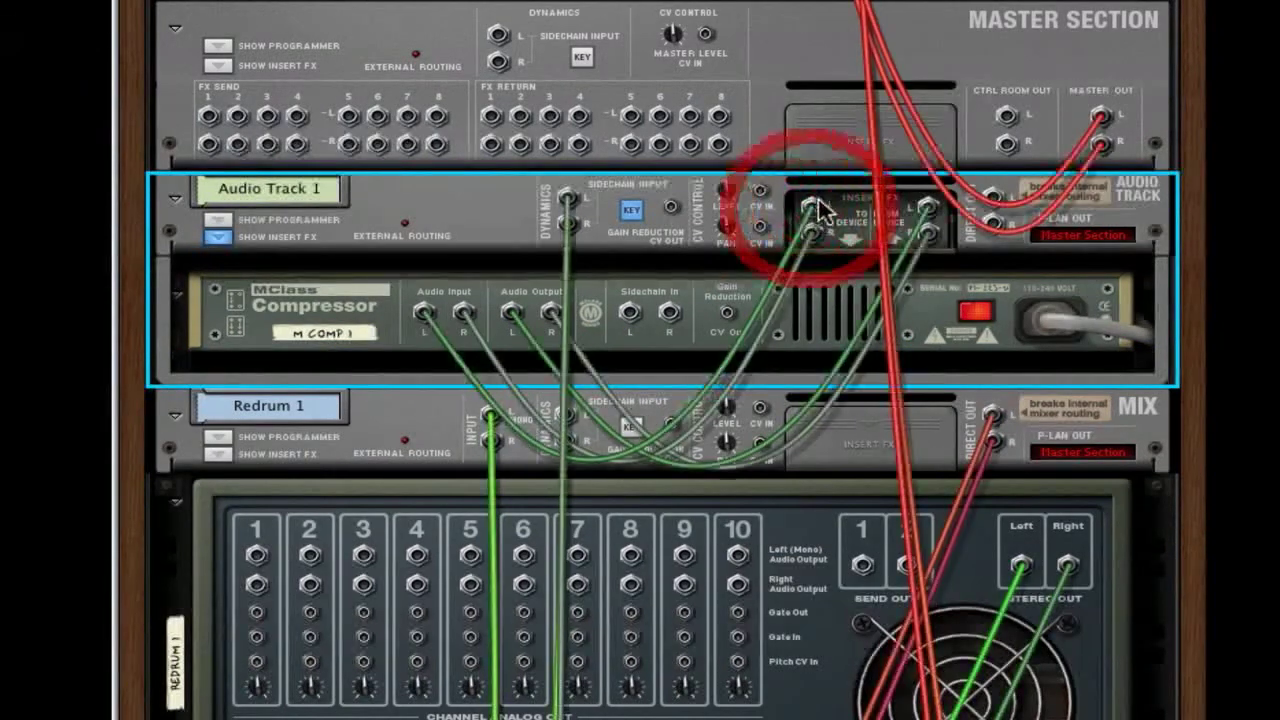